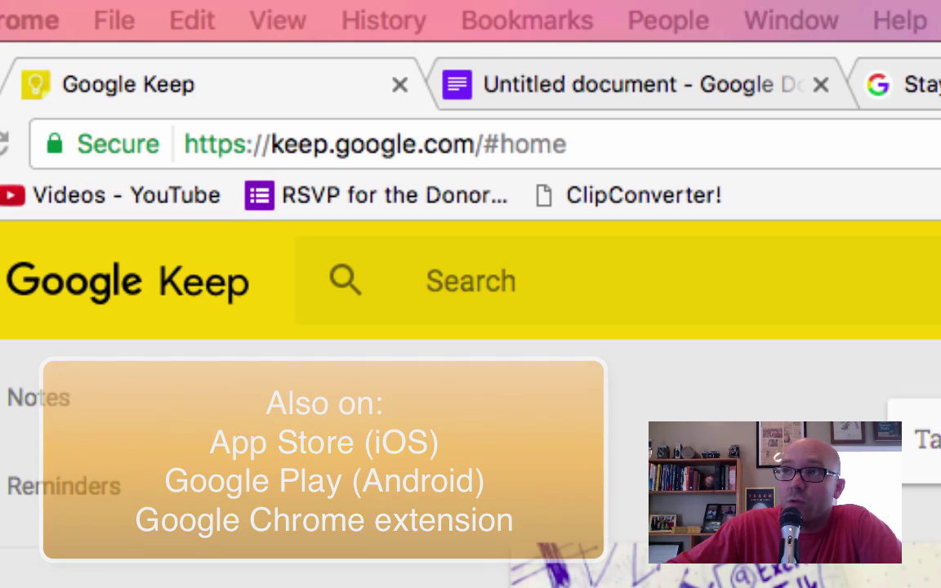
- Look up the Google Keep Chrome extension in a new tab, then return to the Keep board
key(super+t)
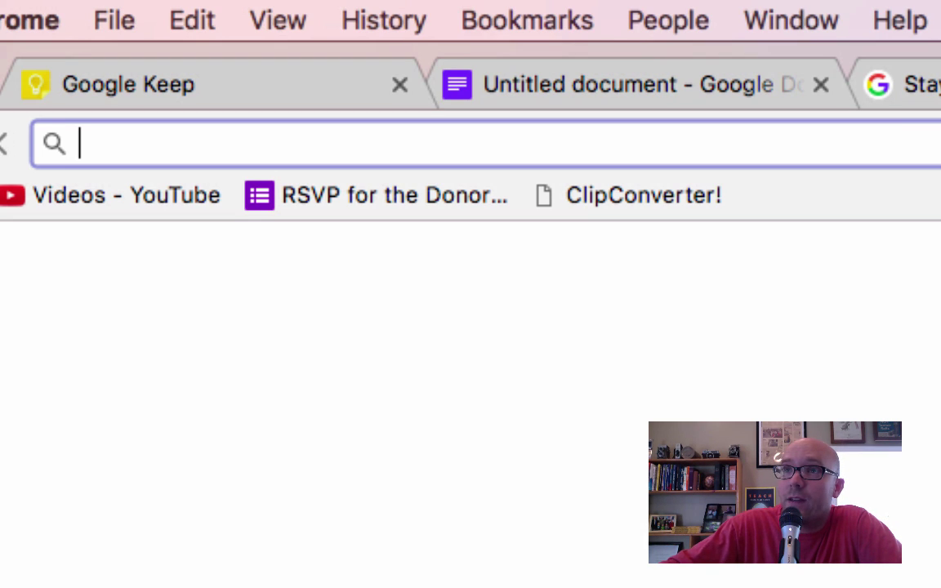
text(google keep chro)
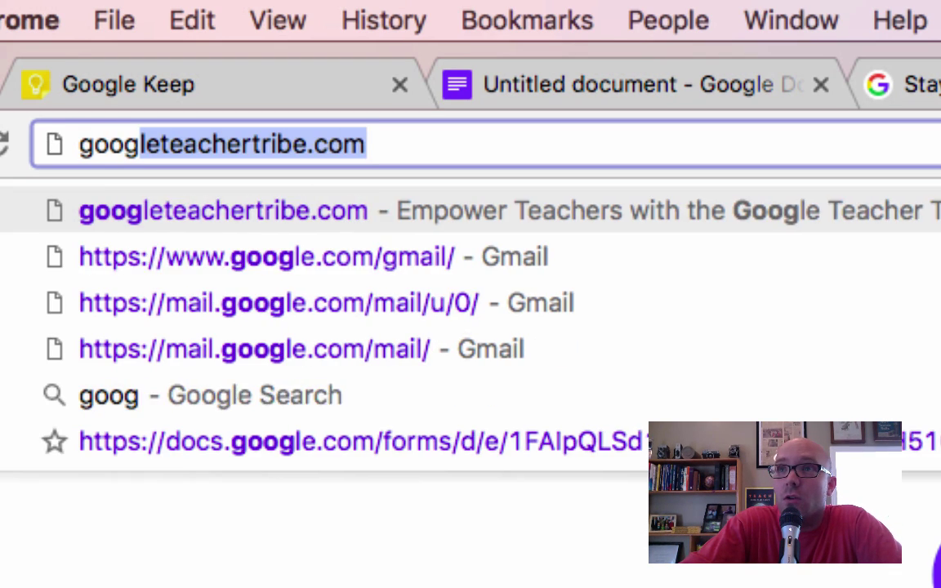
text(me extensions)
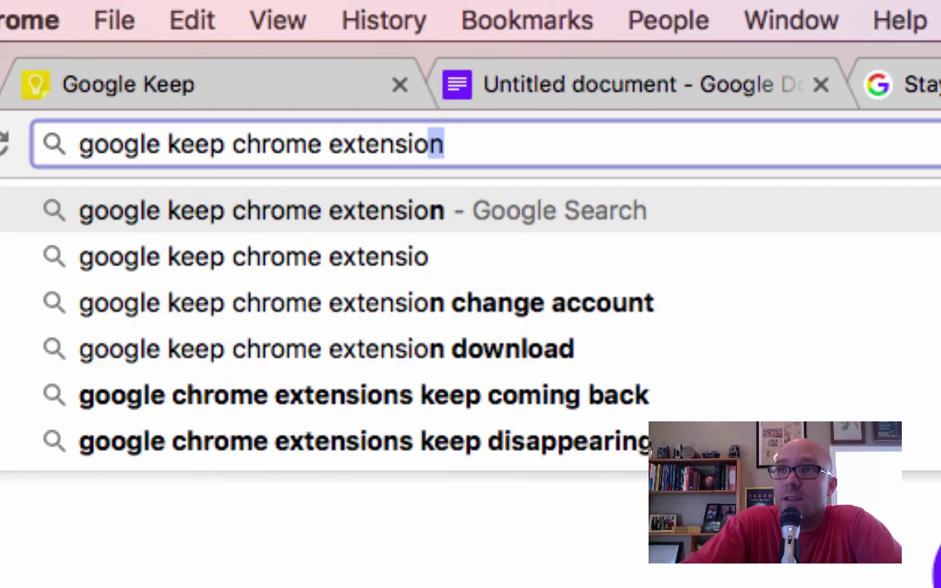
key(Return)
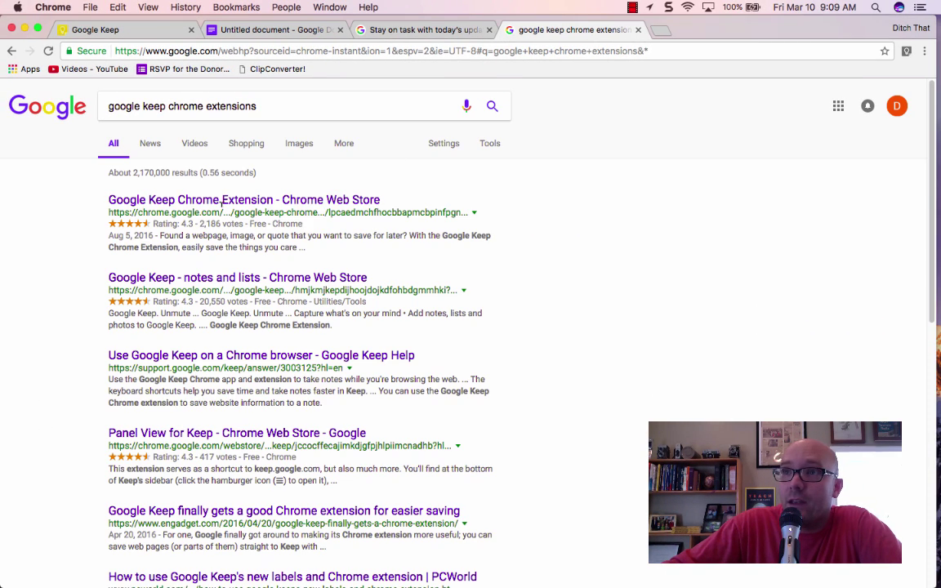
click(232, 205)
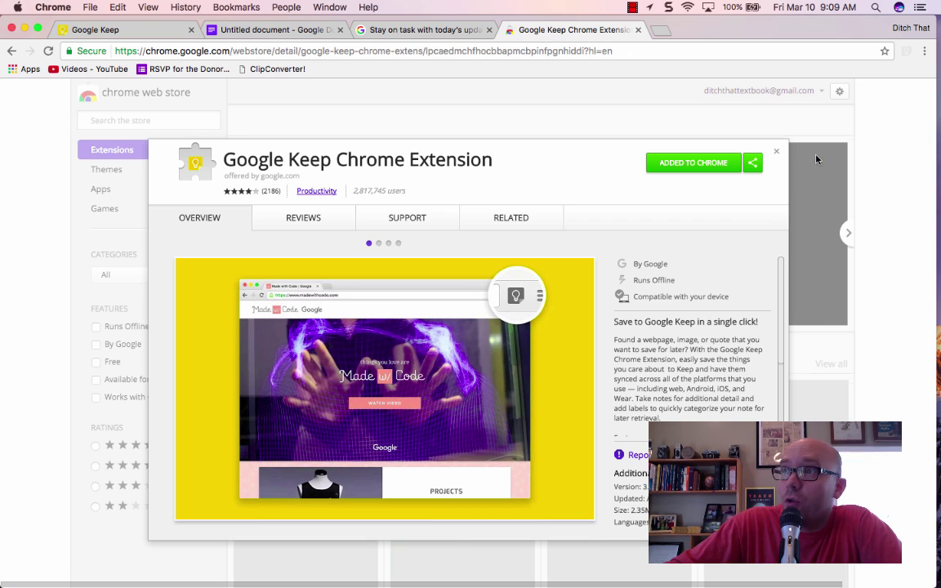
click(776, 151)
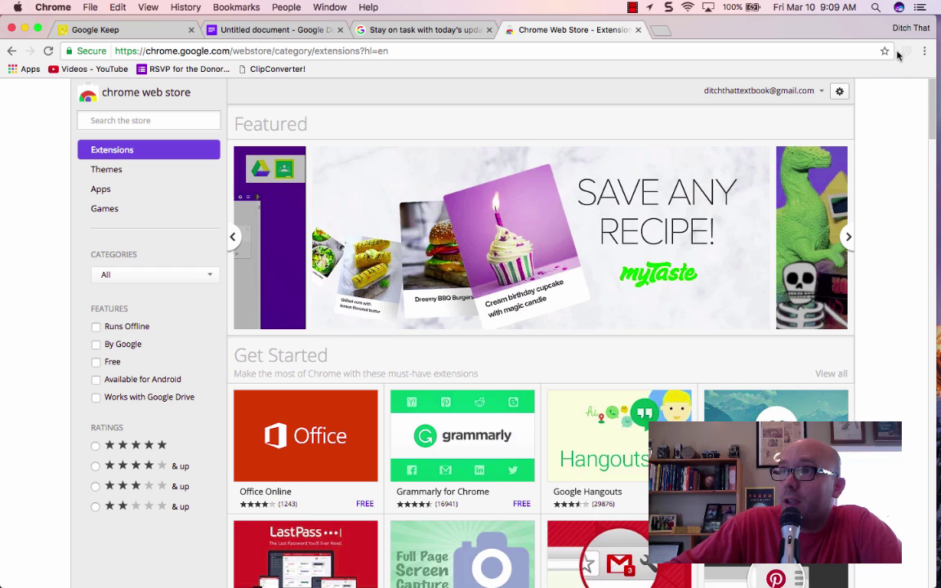
click(639, 30)
click(96, 30)
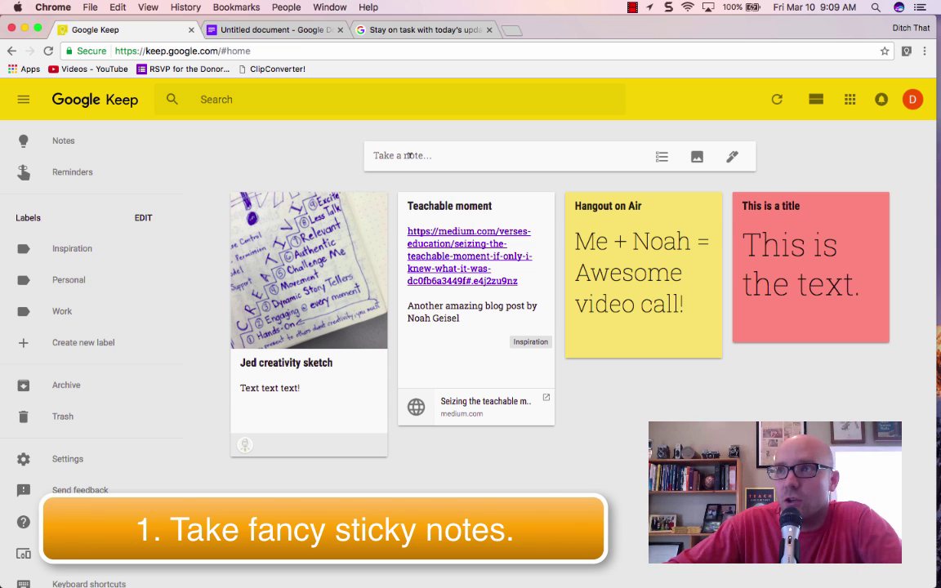
- Create a note titled 'Headline' with the body 'Here is where you r text goes.'
click(409, 155)
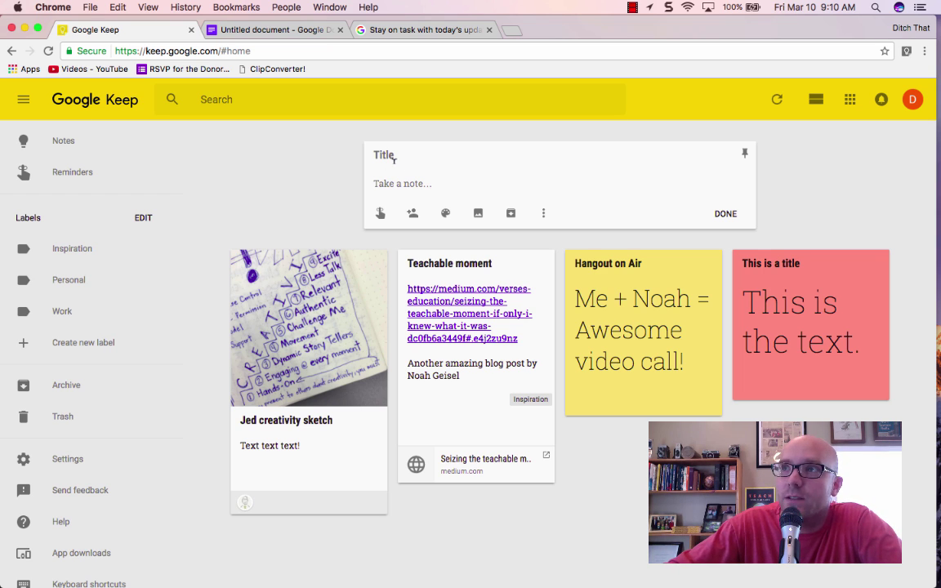
click(396, 155)
text(Headline)
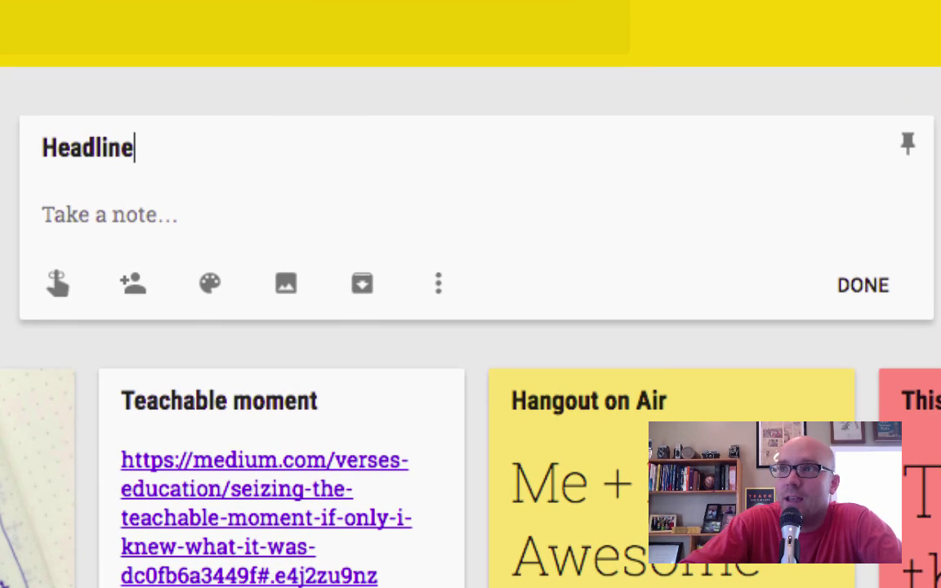
click(95, 209)
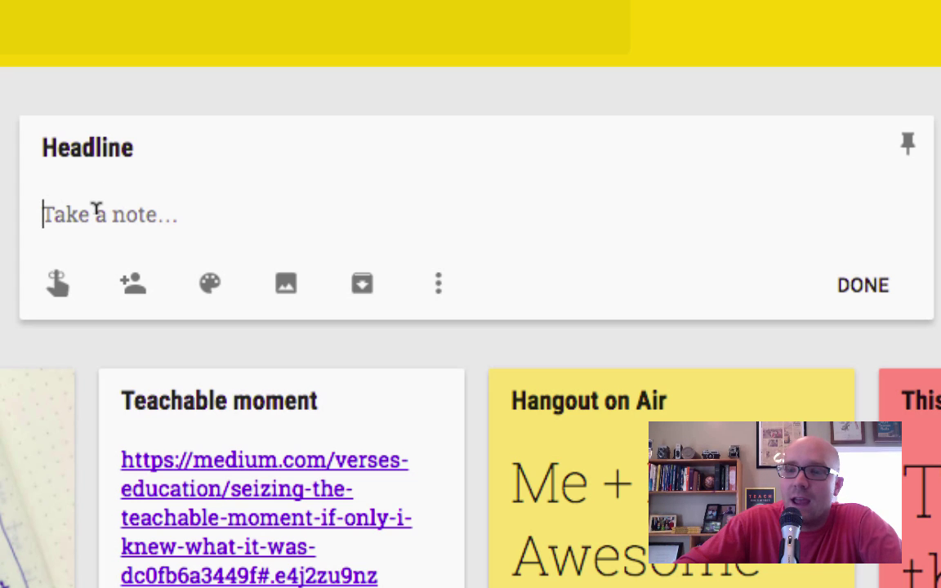
text(Here is where you r)
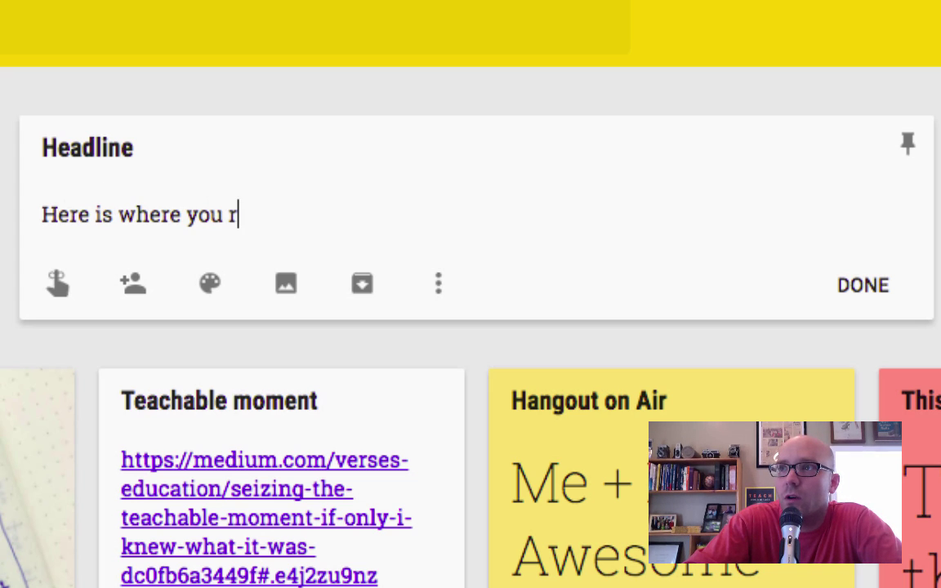
text( text goes.)
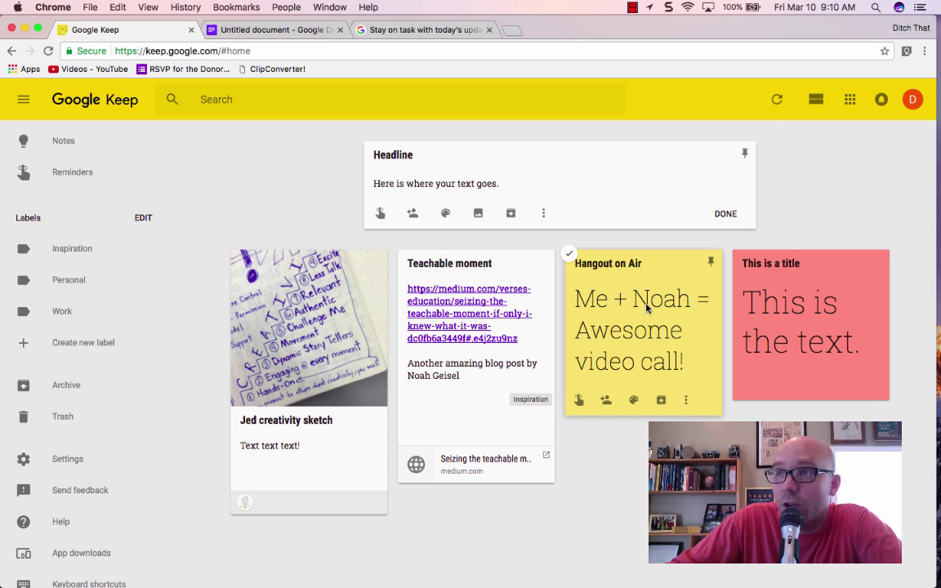
- Attach the 'google keep text' image to Headline, save it, then open and close the Jed creativity sketch note
click(478, 214)
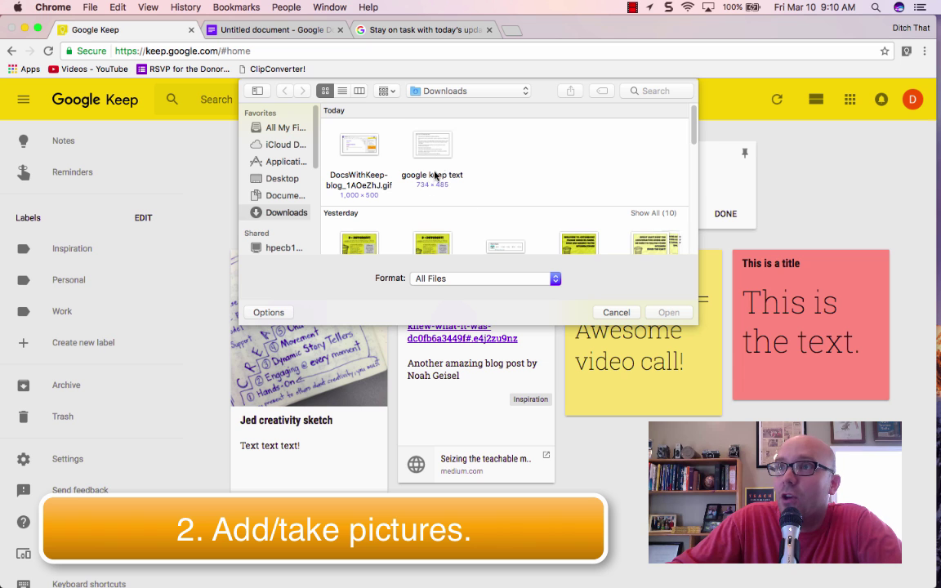
double_click(433, 145)
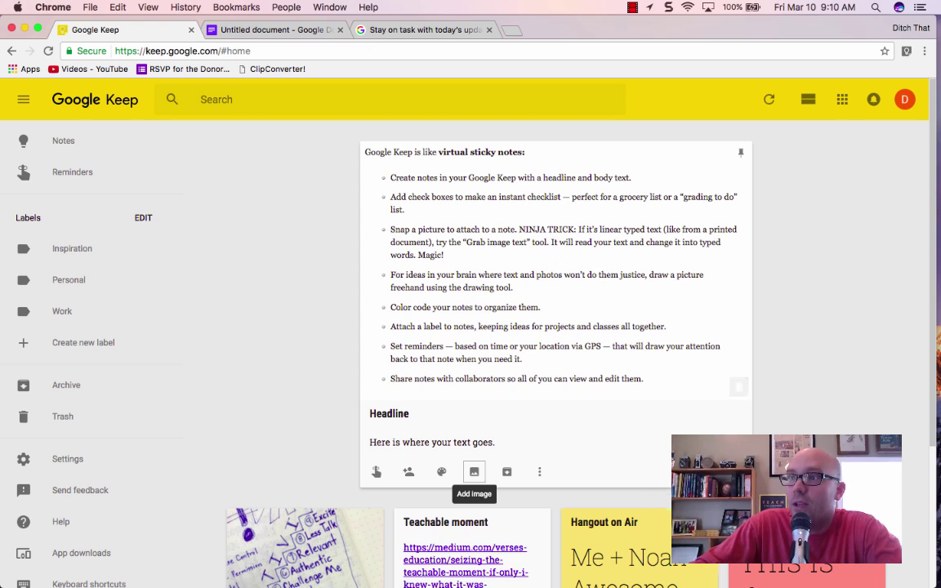
key(Escape)
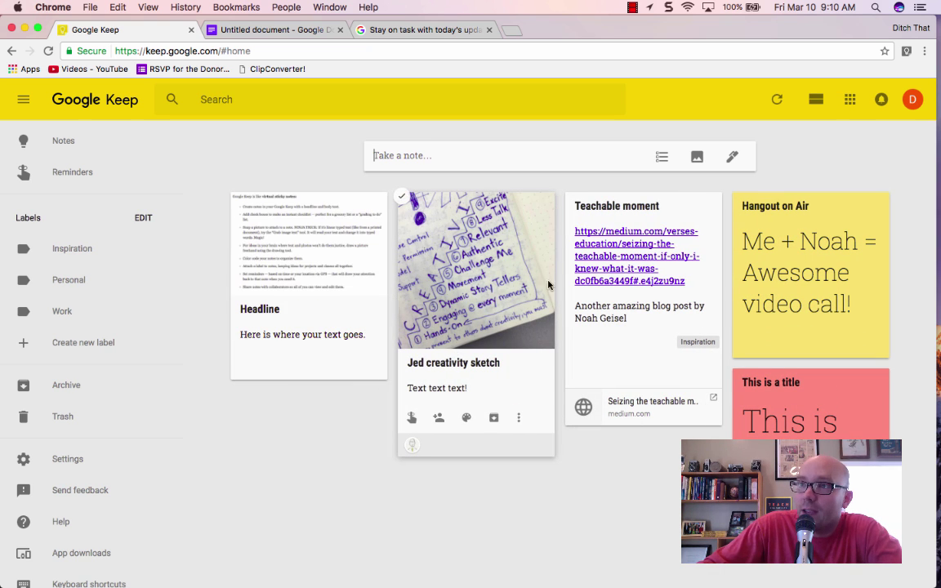
click(471, 277)
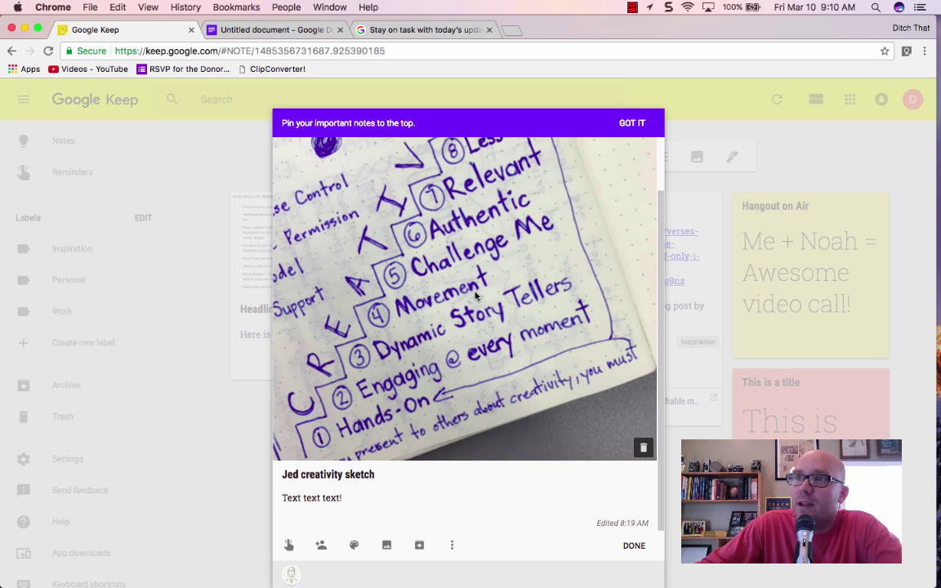
click(634, 545)
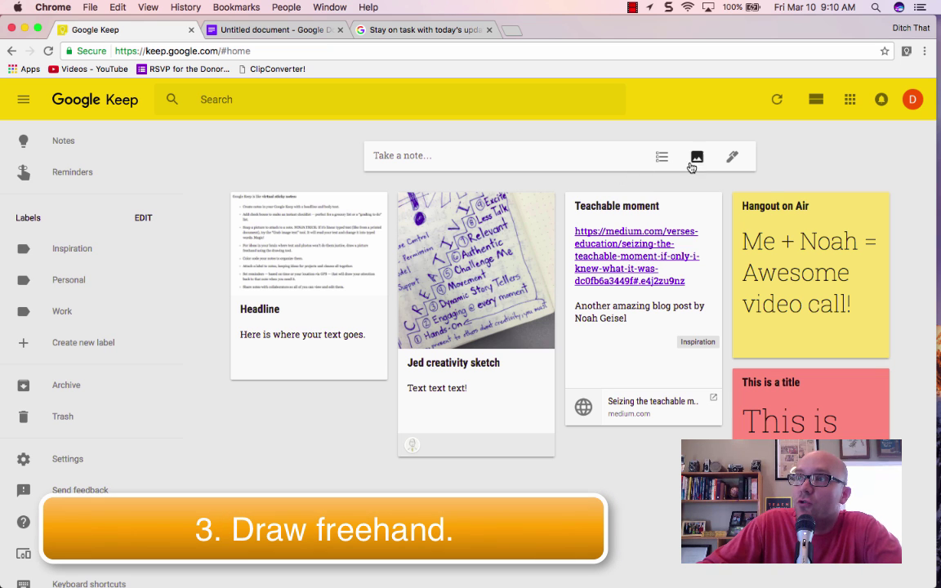
- Sketch three boxes joined by arrows in a new drawing note
click(733, 158)
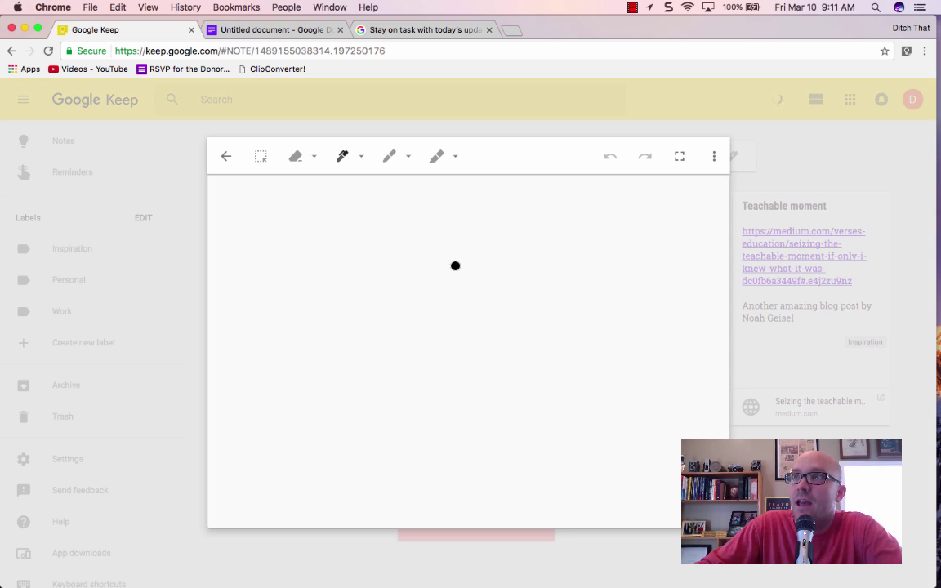
mouse_move(258, 209)
mouse_down()
mouse_move(445, 203)
mouse_move(457, 308)
mouse_up()
mouse_move(458, 371)
mouse_down()
mouse_move(395, 427)
mouse_move(224, 395)
mouse_move(267, 210)
mouse_up()
mouse_move(477, 313)
mouse_down()
mouse_move(529, 312)
mouse_move(526, 324)
mouse_up()
mouse_move(563, 218)
mouse_down()
mouse_move(544, 429)
mouse_move(710, 353)
mouse_move(590, 214)
mouse_move(569, 218)
mouse_up()
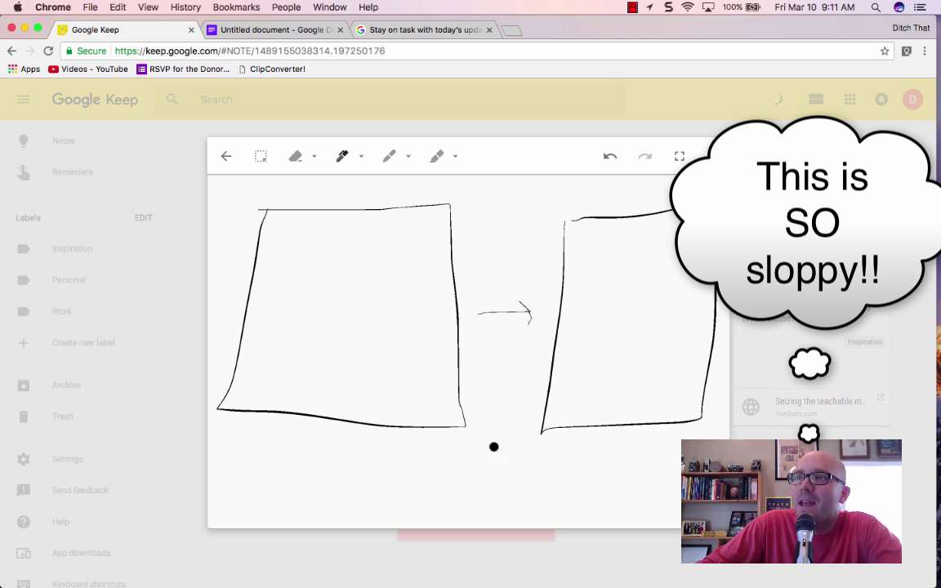
mouse_move(632, 425)
mouse_down()
mouse_move(634, 479)
mouse_move(492, 493)
mouse_move(503, 502)
mouse_up()
mouse_move(249, 447)
mouse_down()
mouse_move(423, 466)
mouse_move(443, 500)
mouse_move(263, 501)
mouse_move(258, 448)
mouse_up()
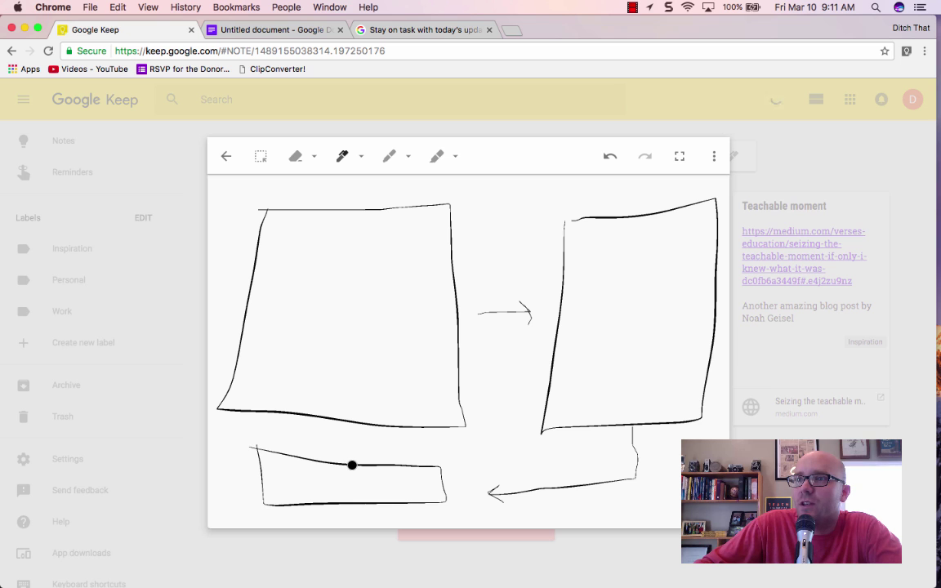
mouse_move(351, 464)
mouse_down()
mouse_move(349, 427)
mouse_move(365, 441)
mouse_up()
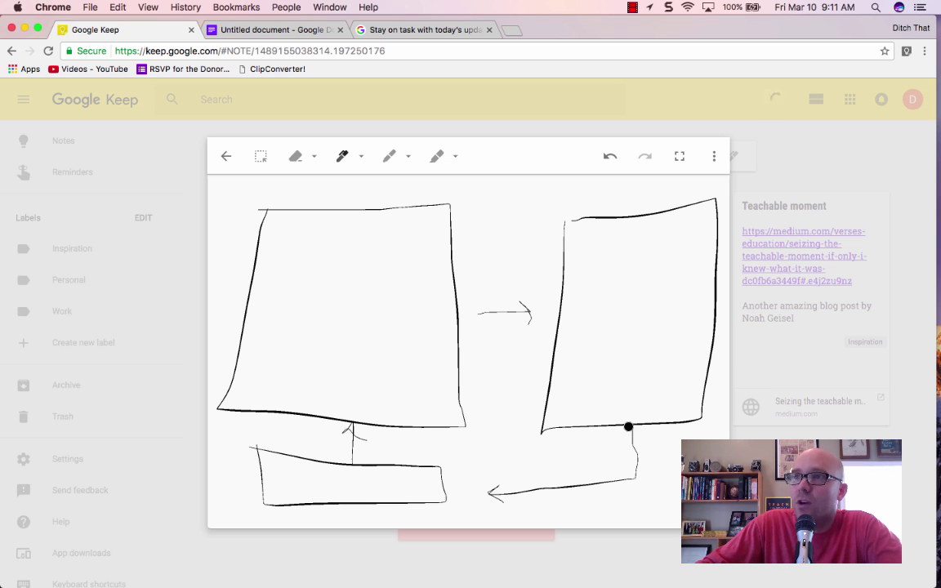
click(224, 158)
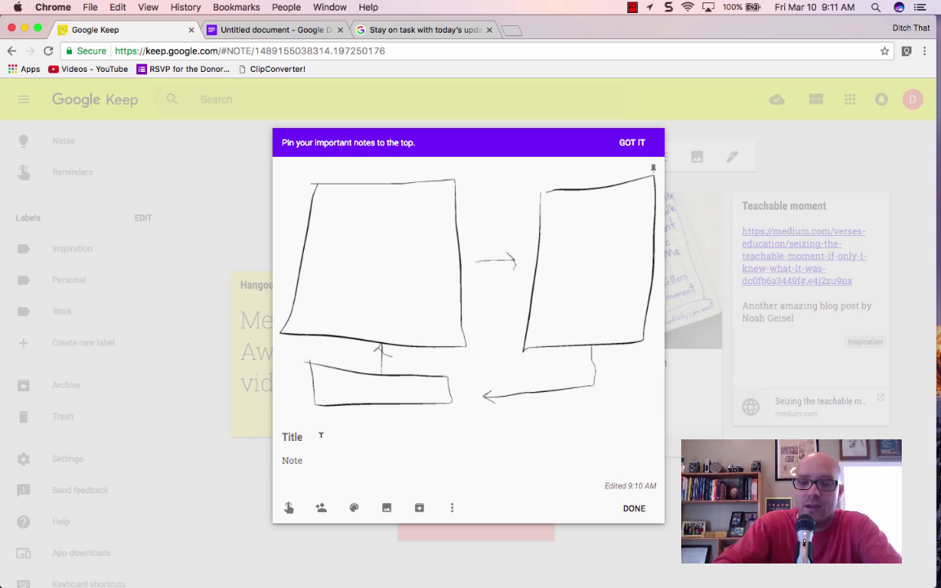
- Title the drawing note 'Flow chart' with the body text 'This is what it looks like!'
text(Flow chart)
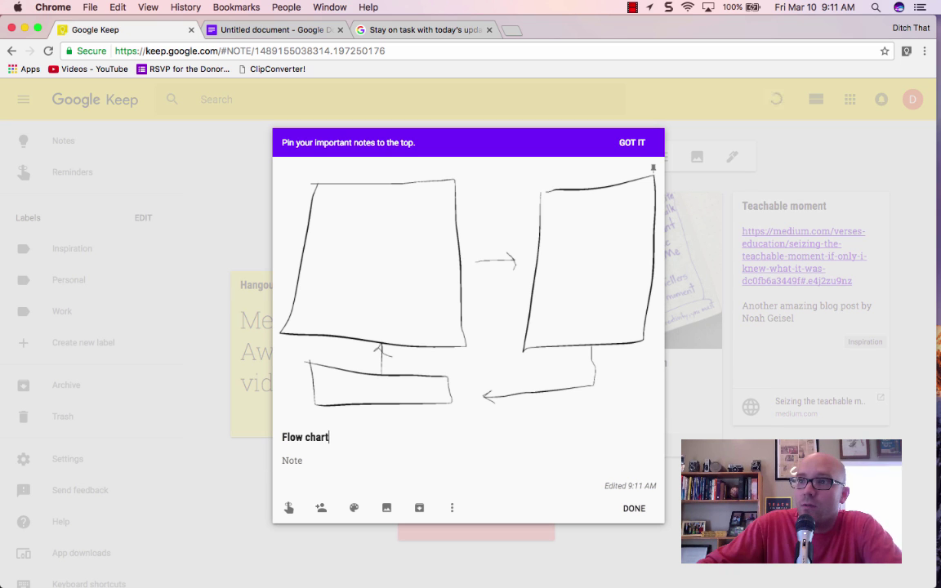
click(301, 463)
text(This is what it looks like!)
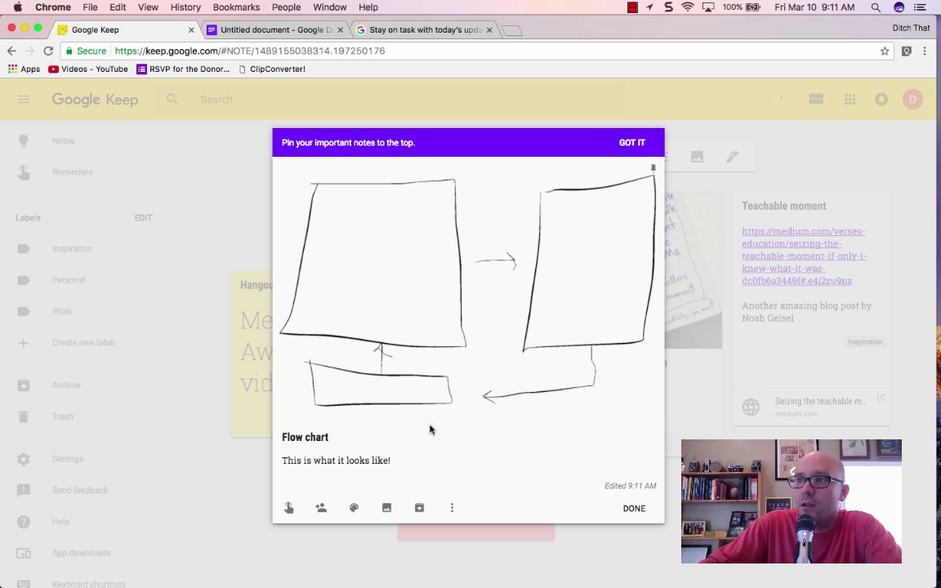
- Switch to the widest yellow highlighter and shade the first box of the flow chart drawing
click(455, 321)
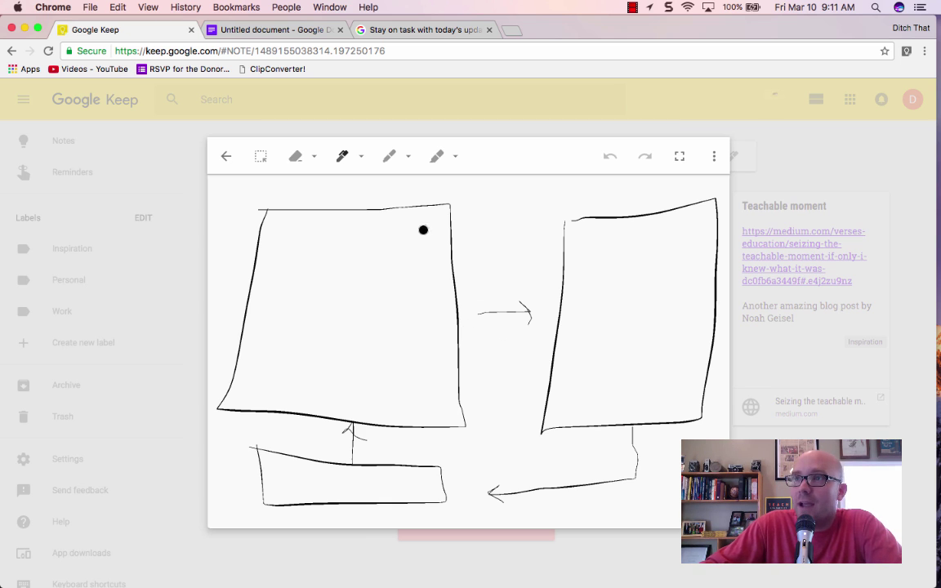
click(358, 158)
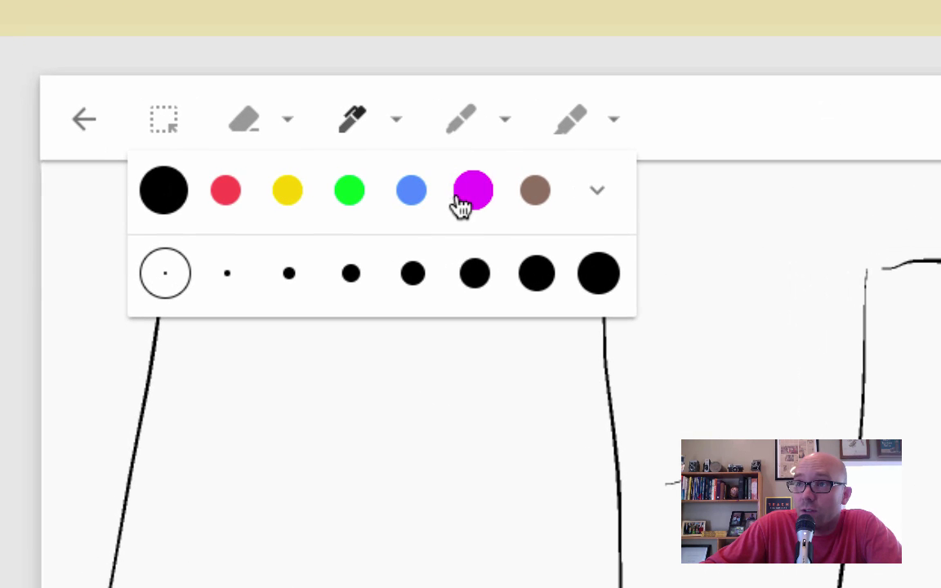
click(466, 126)
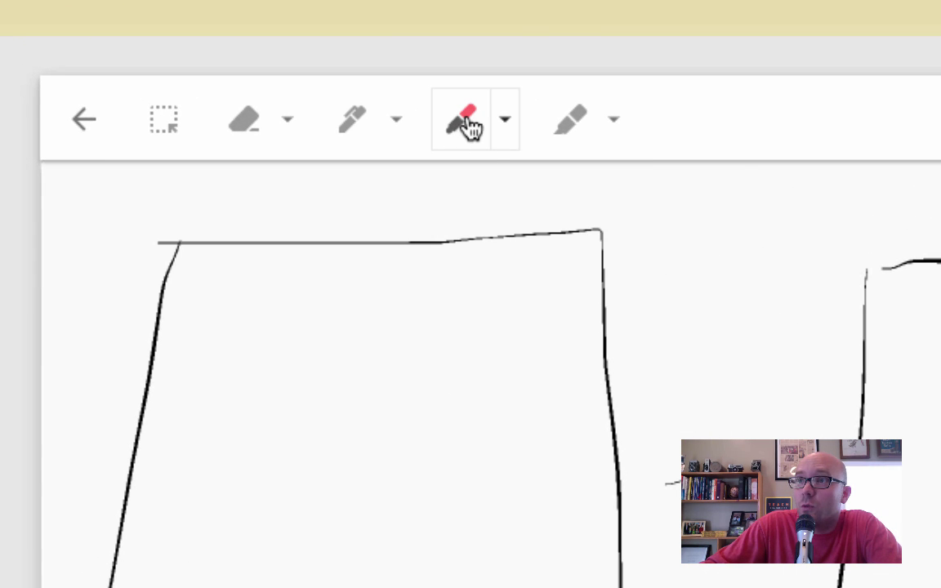
click(467, 125)
click(581, 133)
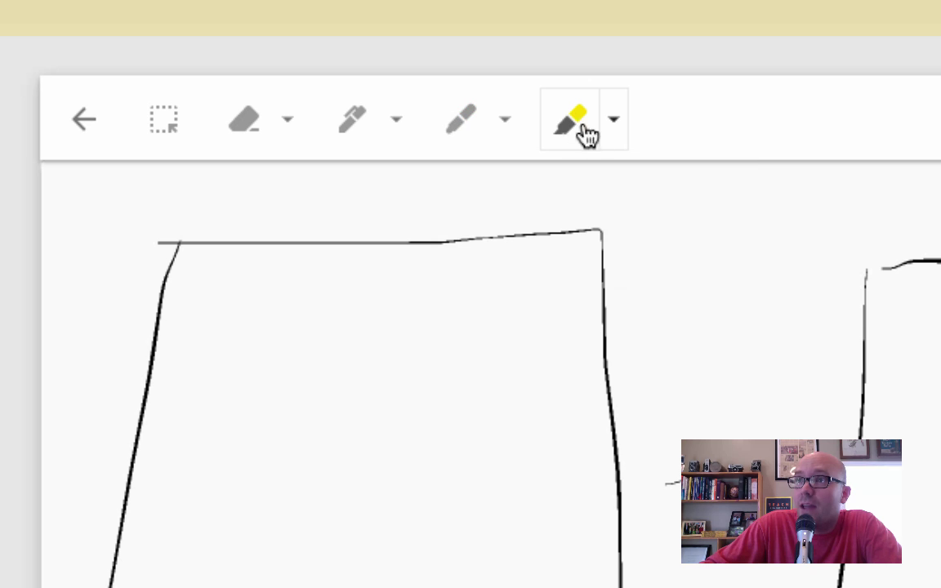
click(615, 122)
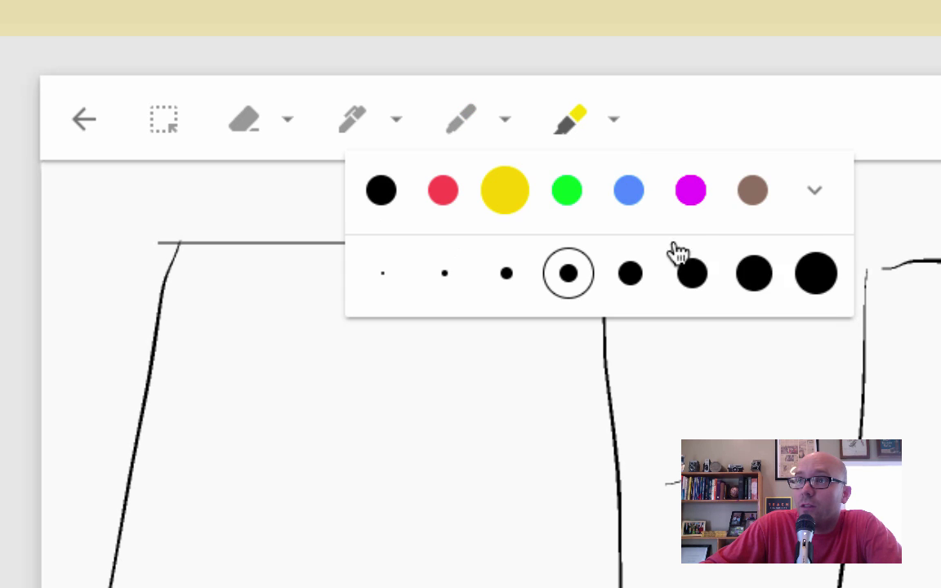
click(817, 274)
mouse_move(253, 304)
mouse_down()
mouse_move(206, 299)
mouse_move(479, 312)
mouse_move(474, 486)
mouse_move(353, 587)
mouse_move(614, 587)
mouse_up()
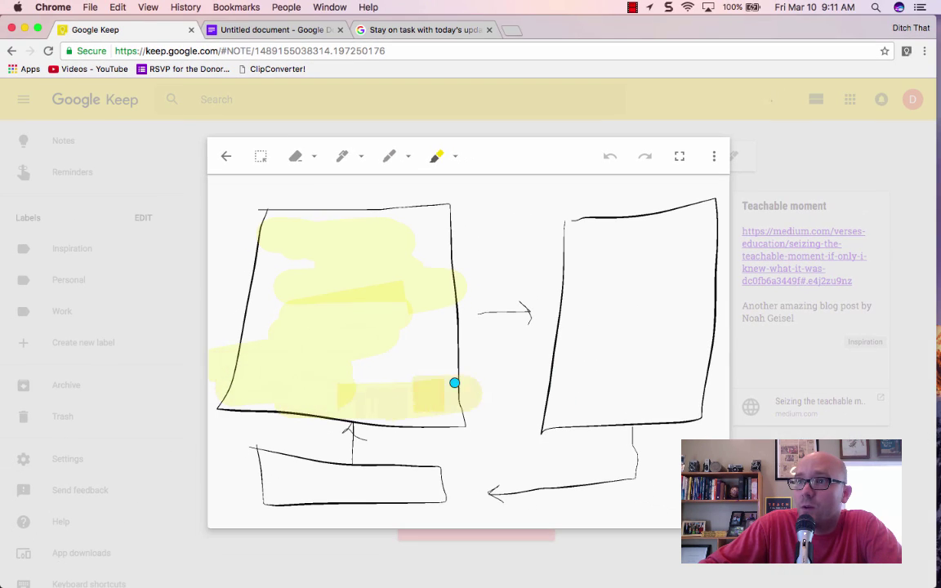
mouse_move(454, 382)
mouse_down()
mouse_move(339, 280)
mouse_move(258, 311)
mouse_move(405, 363)
mouse_move(328, 254)
mouse_up()
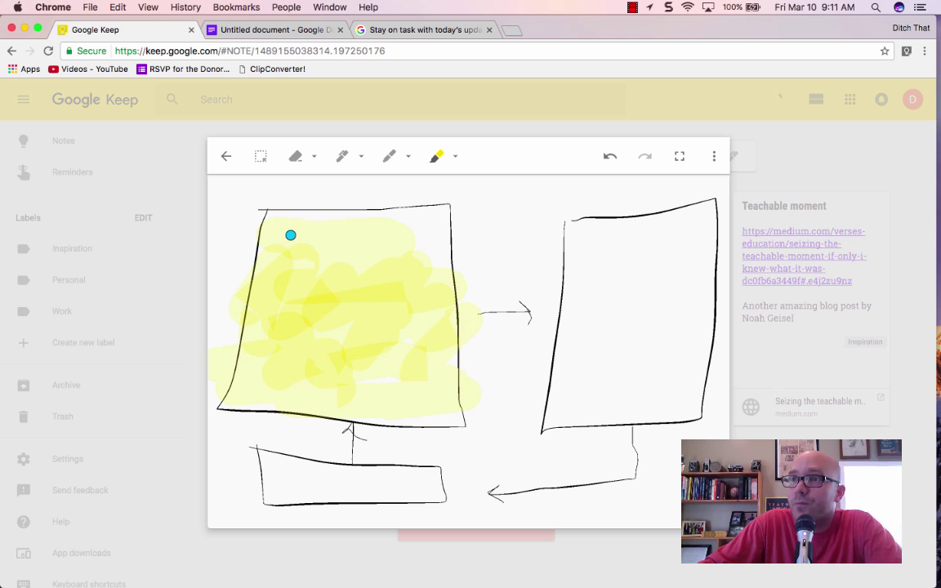
click(227, 157)
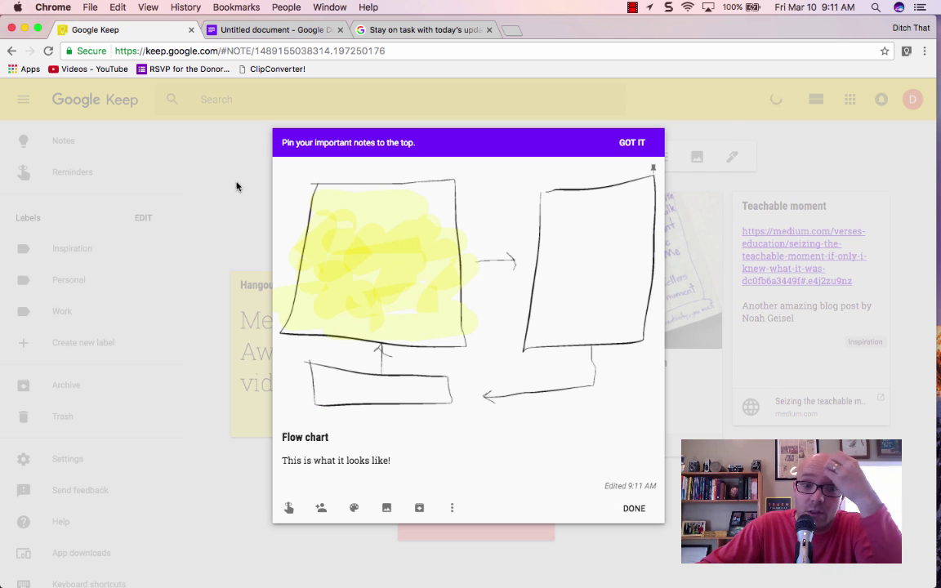
- Close the Flow chart note and colour it teal
click(635, 509)
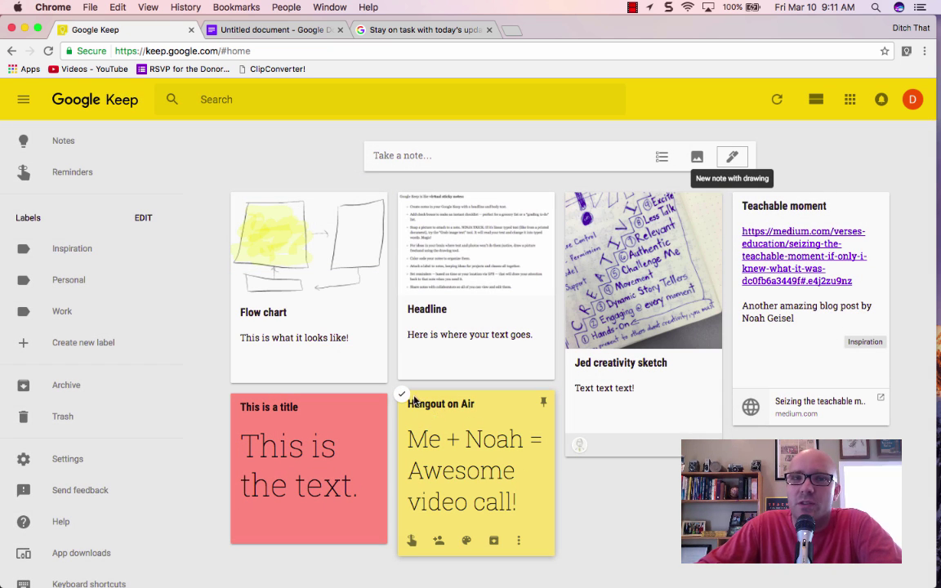
mouse_move(299, 369)
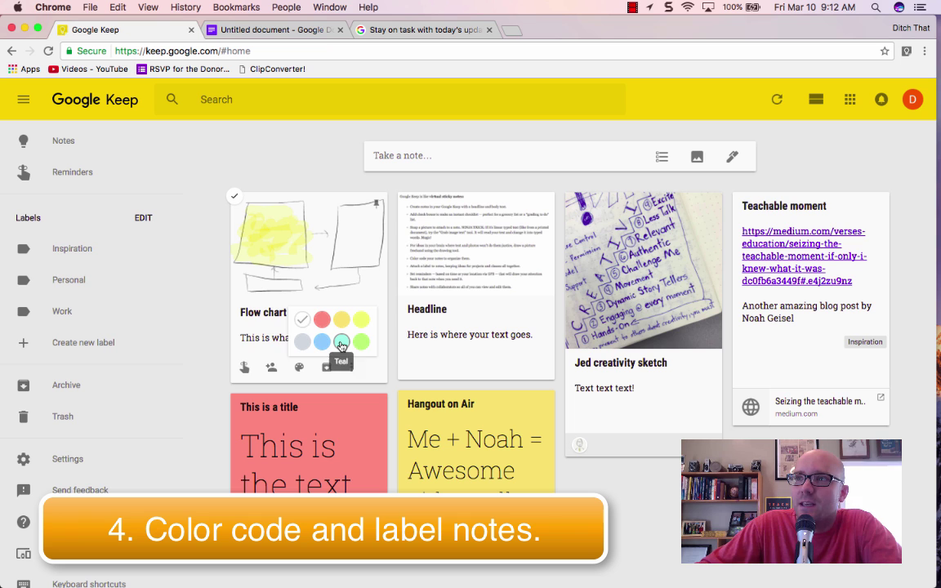
click(342, 343)
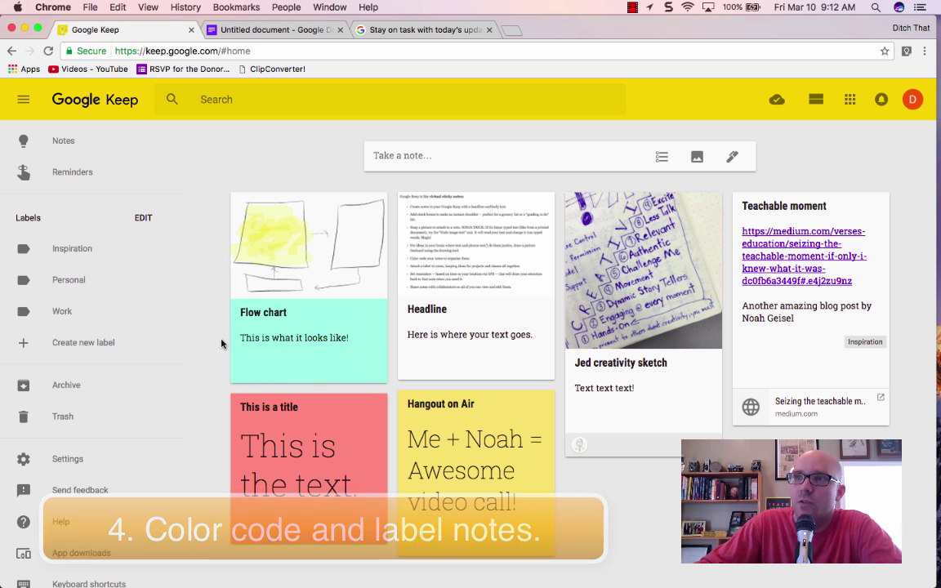
- Add the Inspiration label to the red 'This is a title' note
click(325, 466)
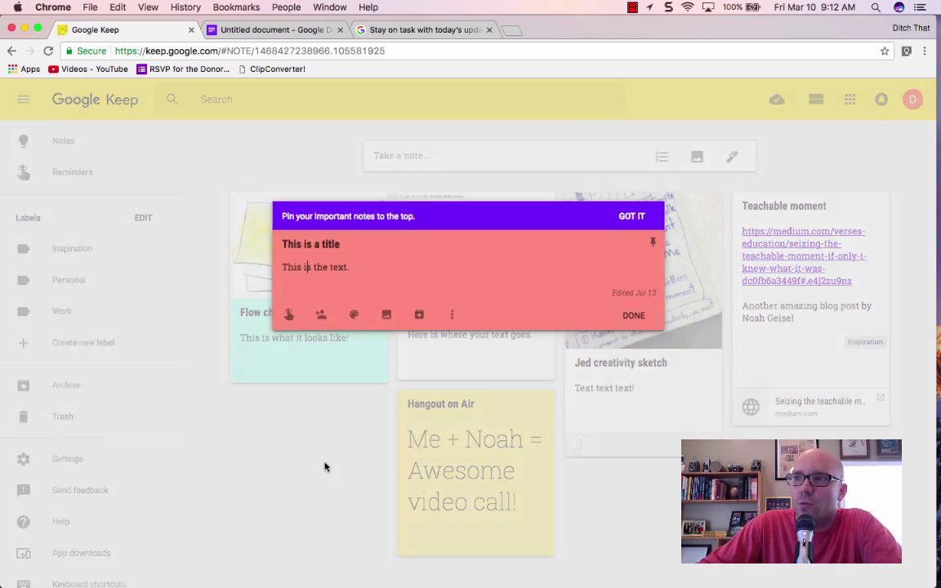
click(634, 315)
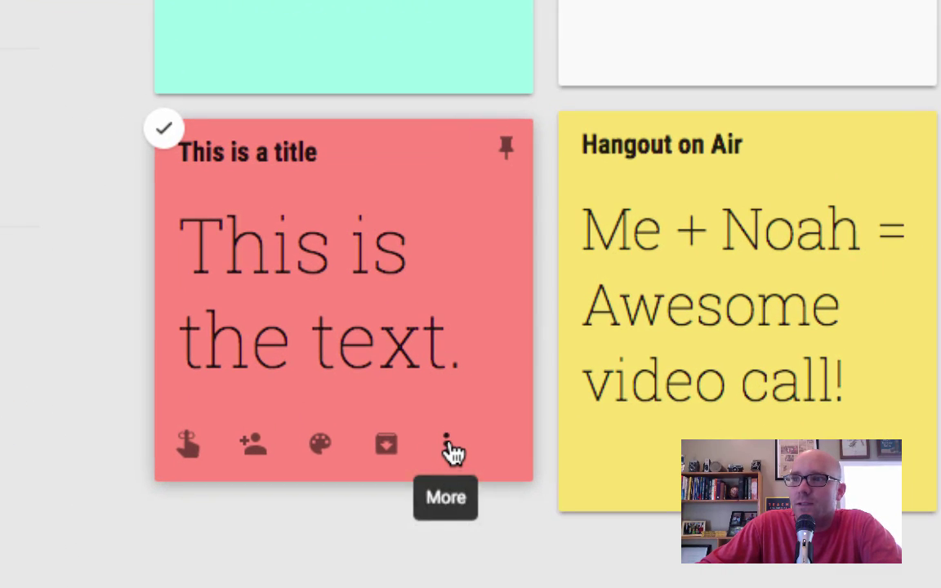
click(447, 448)
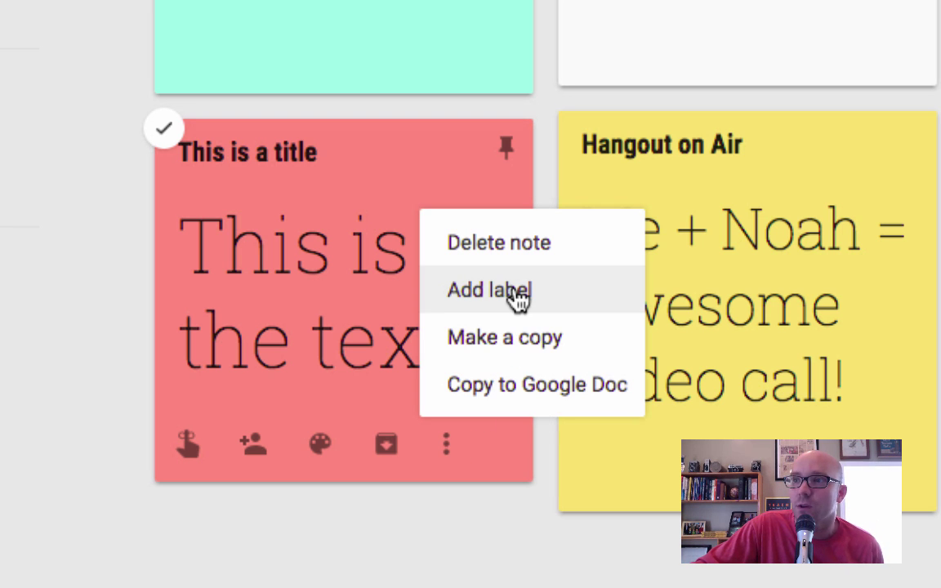
click(520, 299)
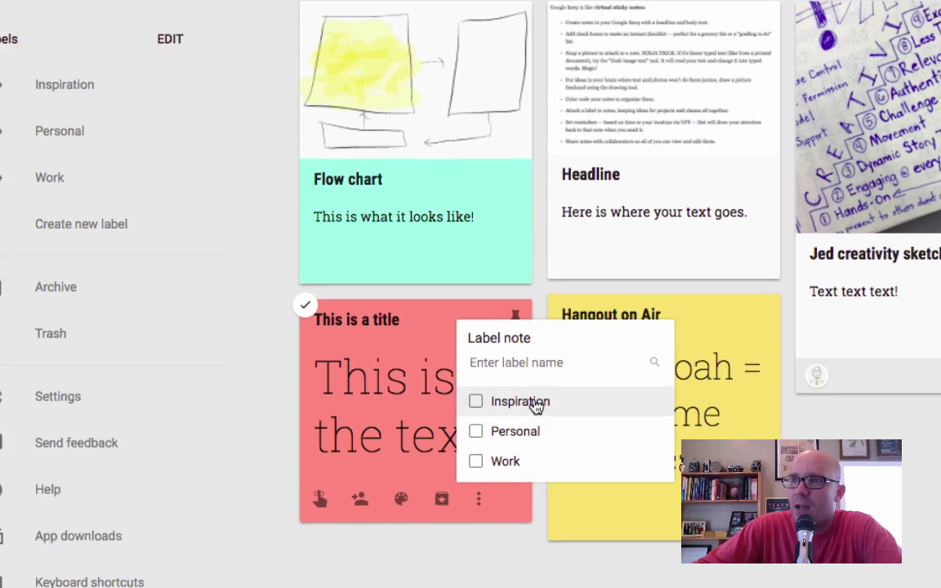
click(538, 290)
click(644, 518)
- Add the Personal label to the Hangout on Air note
click(645, 519)
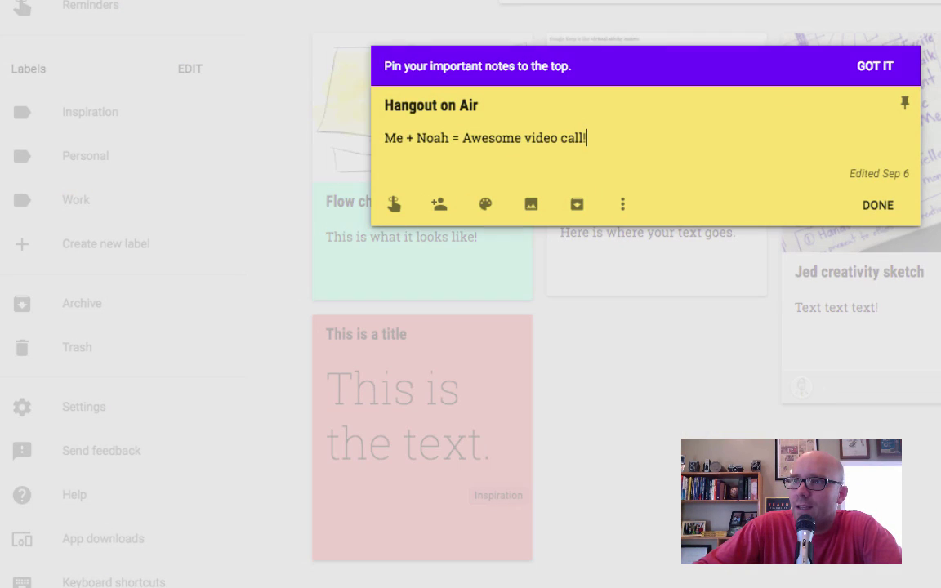
click(625, 205)
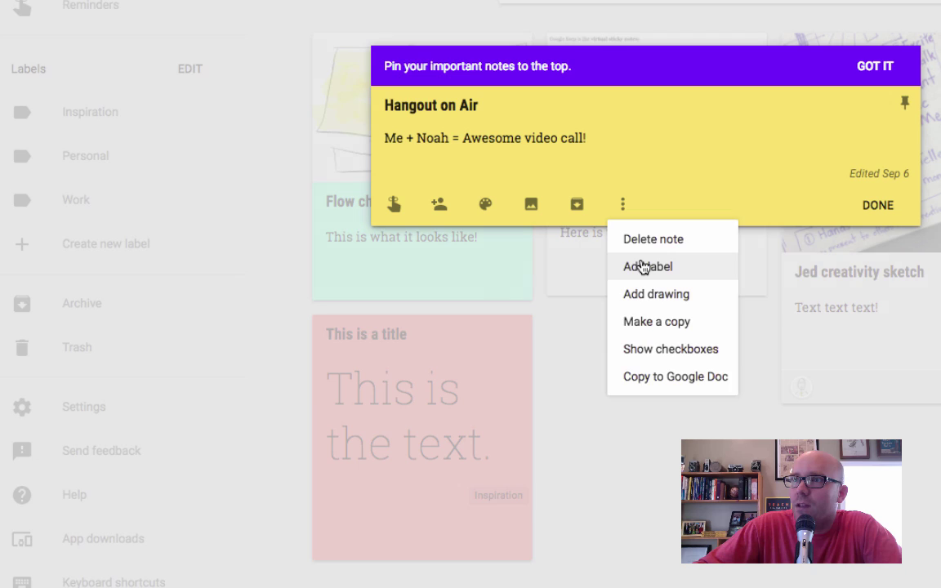
click(633, 266)
click(659, 329)
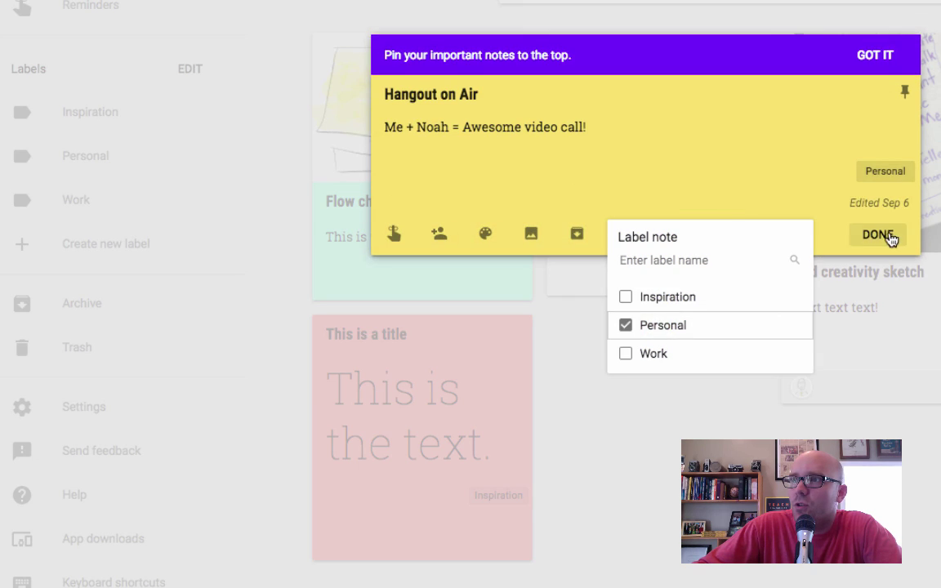
click(889, 237)
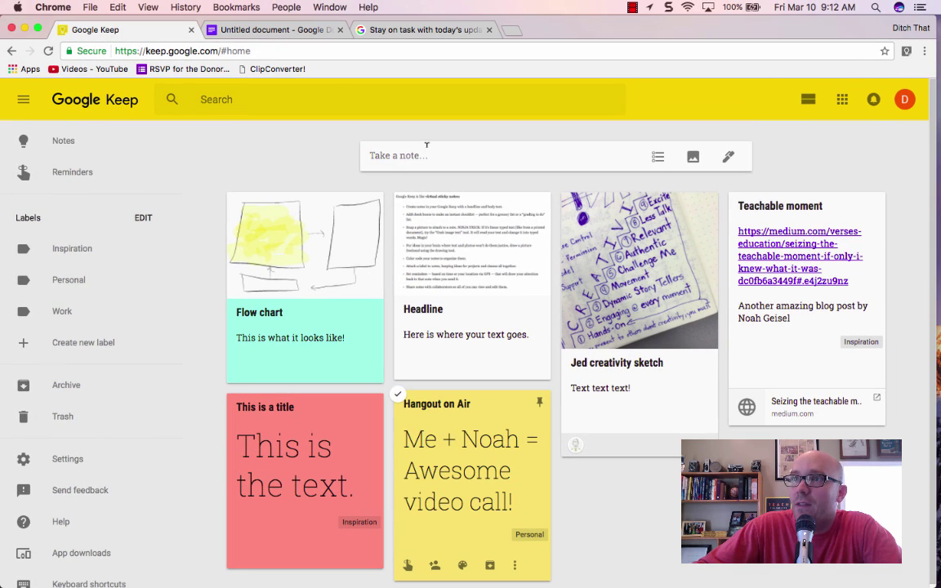
click(330, 94)
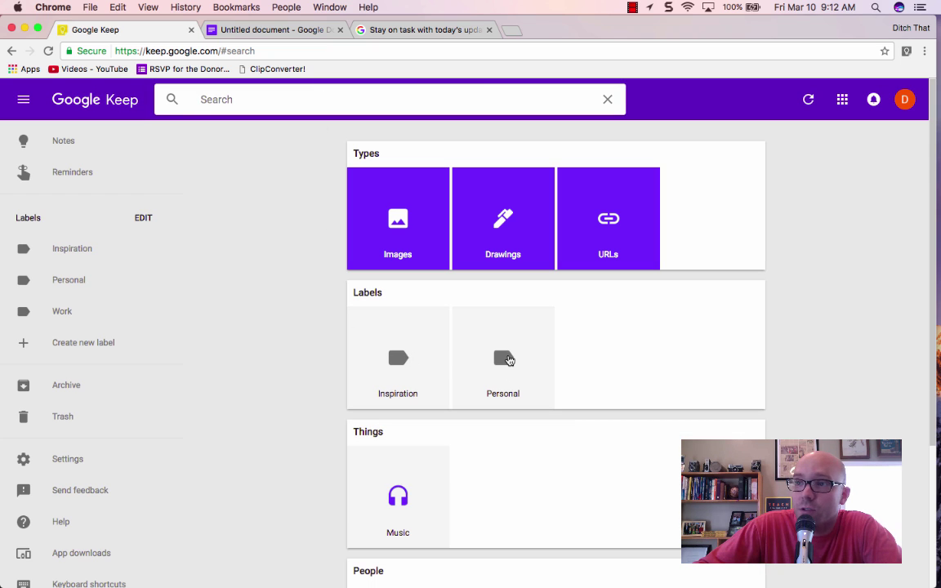
click(508, 359)
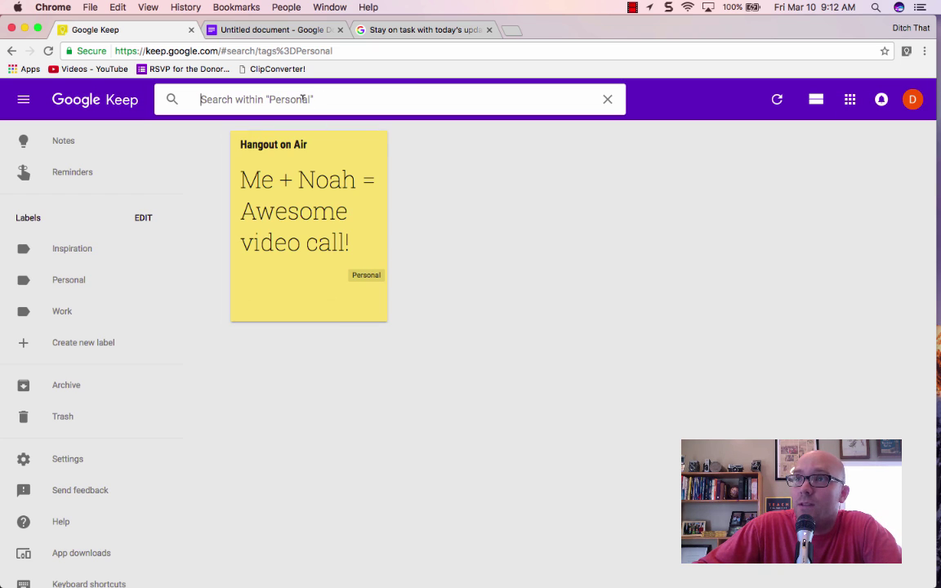
click(607, 99)
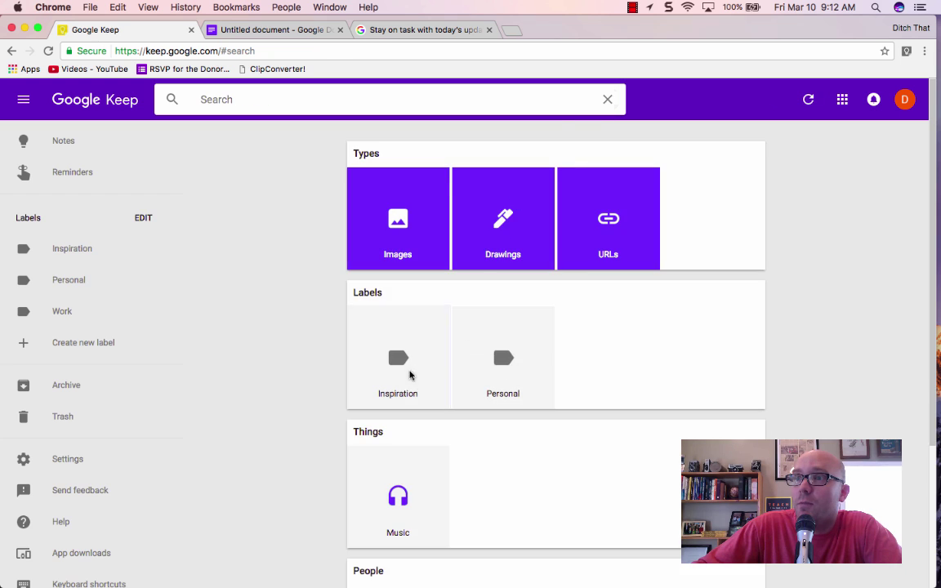
click(410, 375)
click(607, 99)
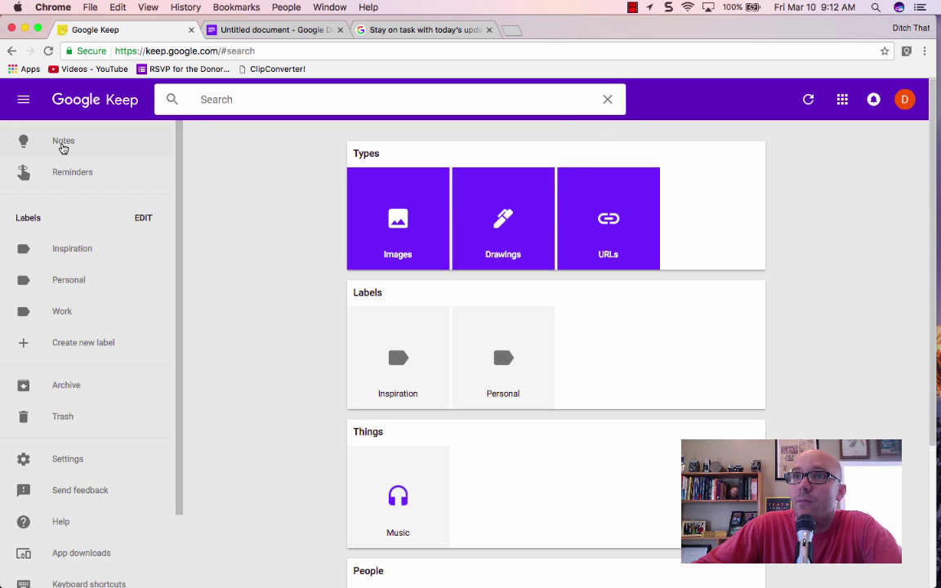
click(61, 145)
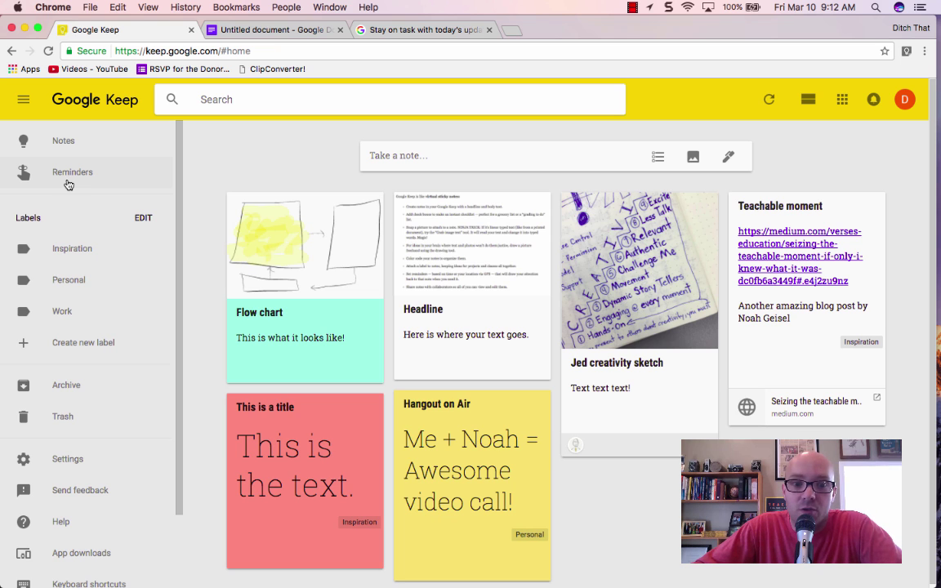
- Open the Flow chart note's reminder and pick the date and time Mar 11, 2017, 8:00 AM
mouse_move(309, 332)
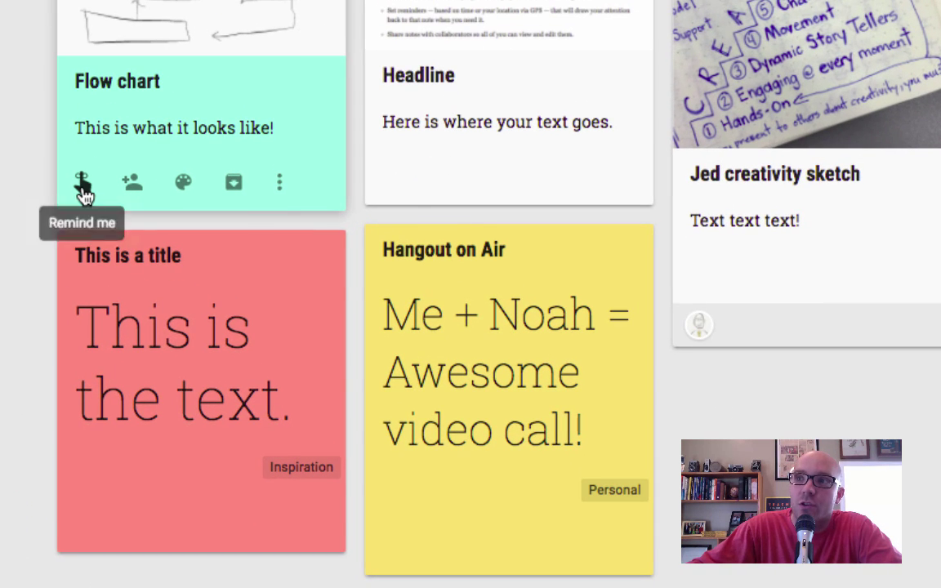
click(82, 186)
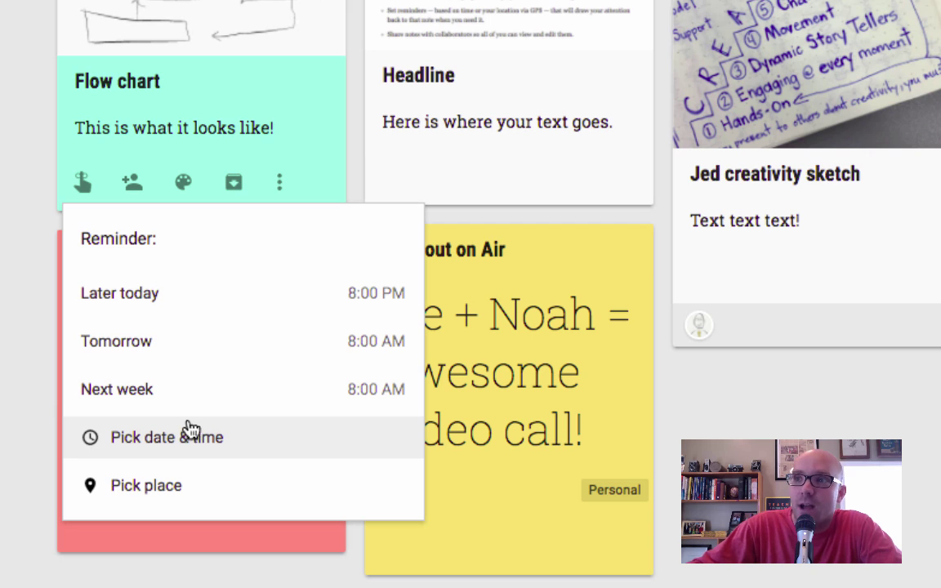
click(188, 445)
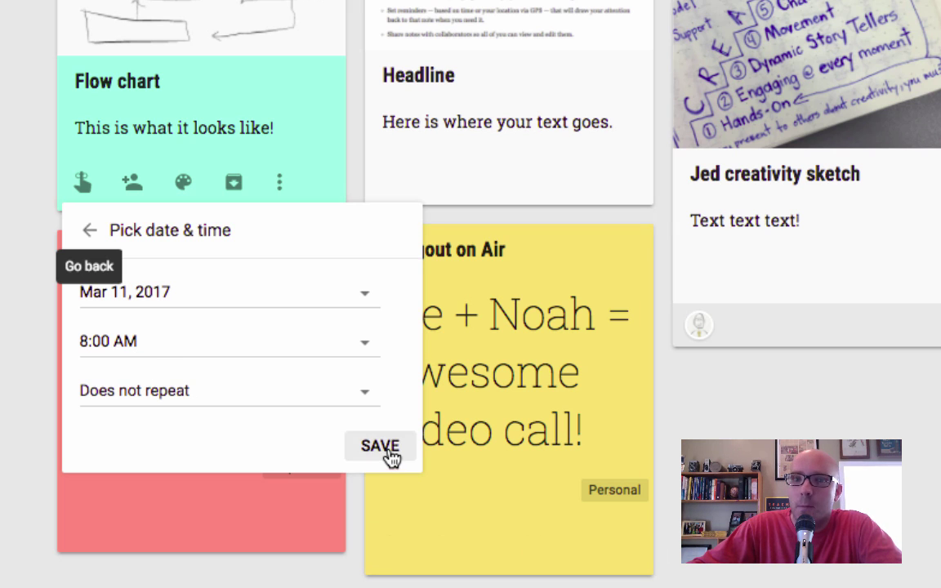
- Save the Mar 11 reminder, then give the Flow chart note a place reminder for Indianapolis, IN
click(183, 122)
click(183, 127)
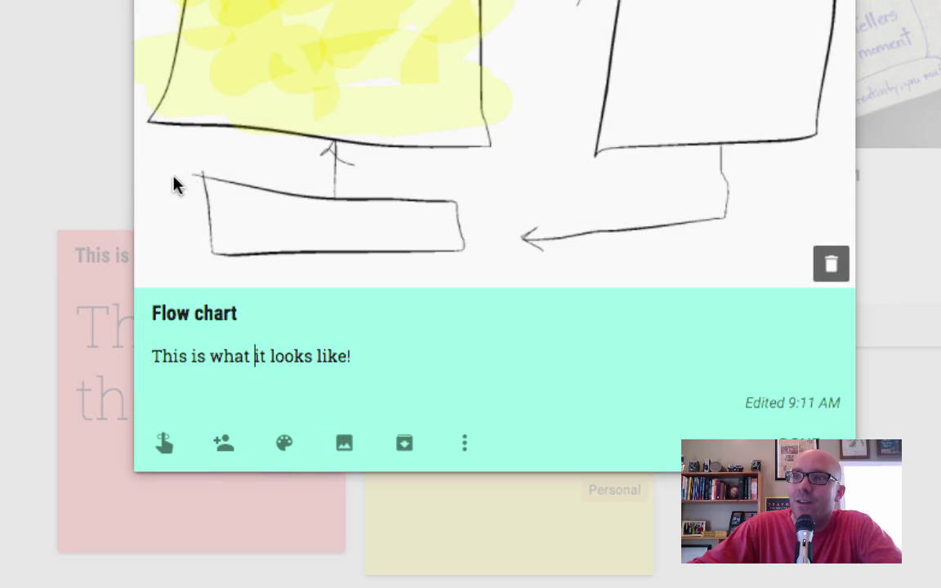
click(163, 442)
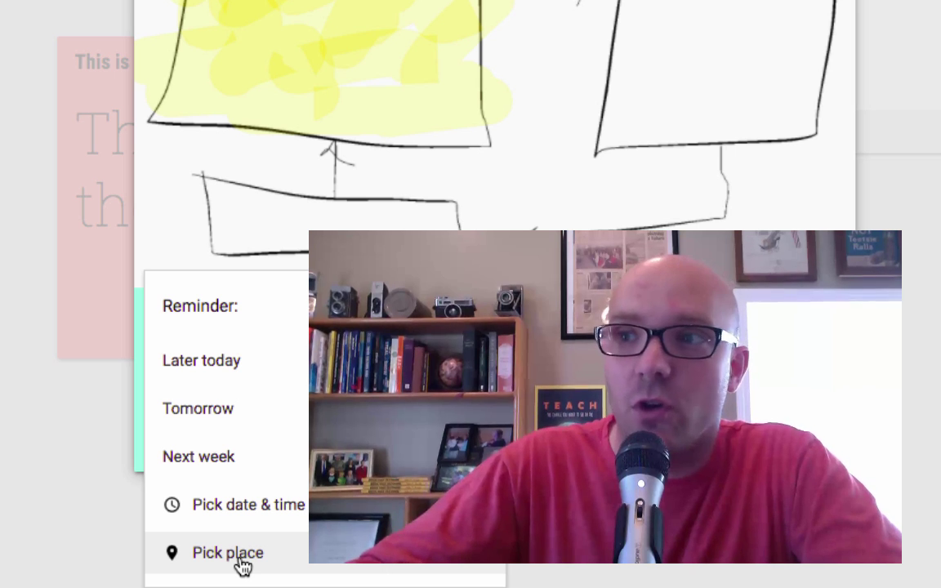
click(243, 564)
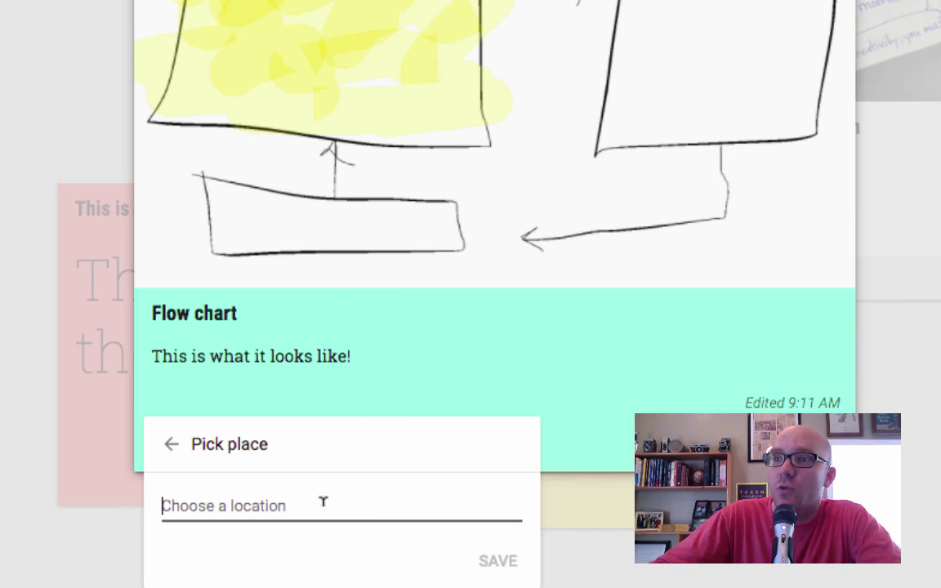
text(i)
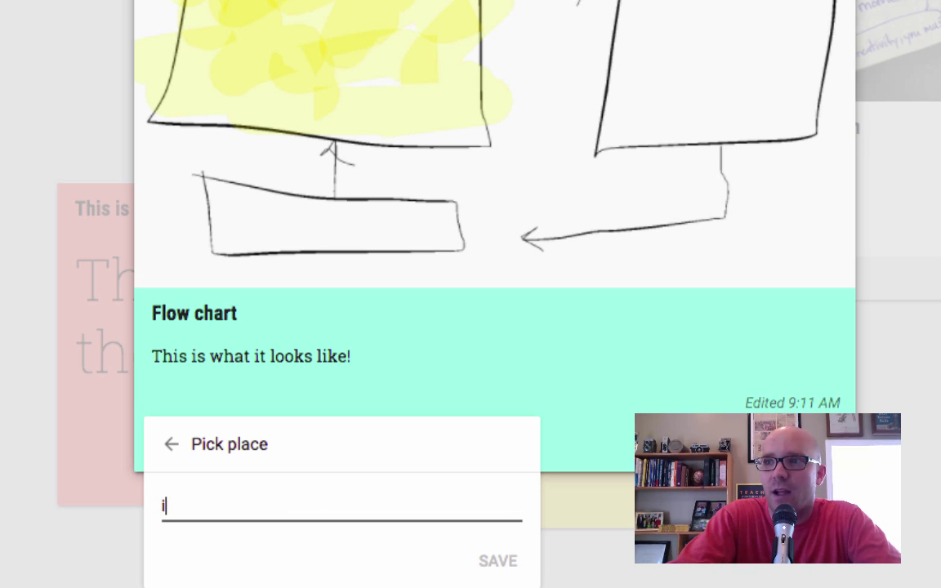
text(ndianapolis)
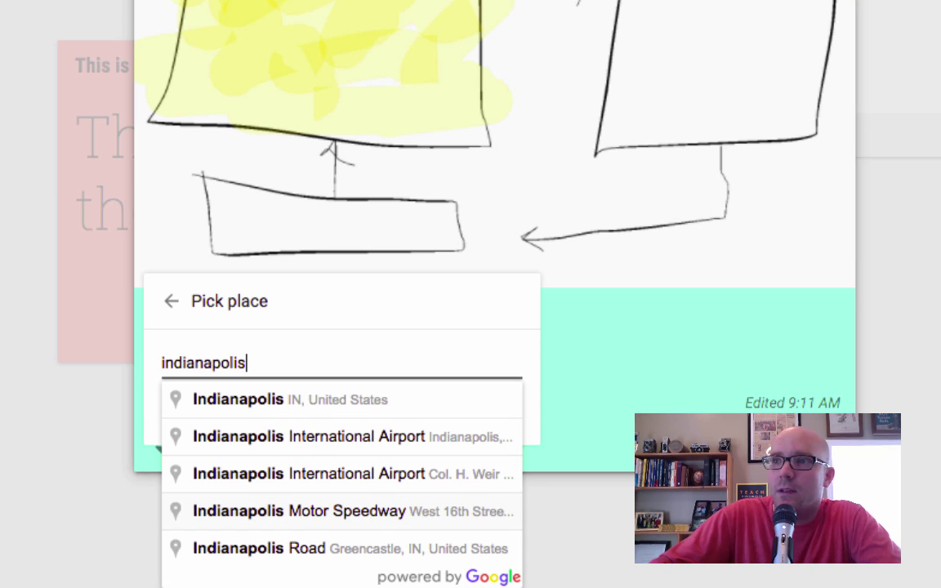
click(331, 403)
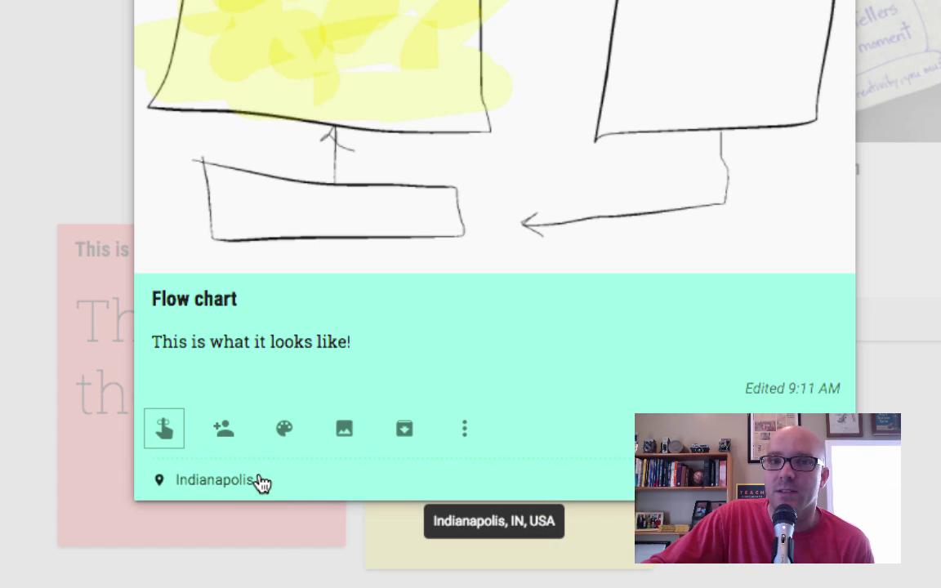
mouse_move(464, 189)
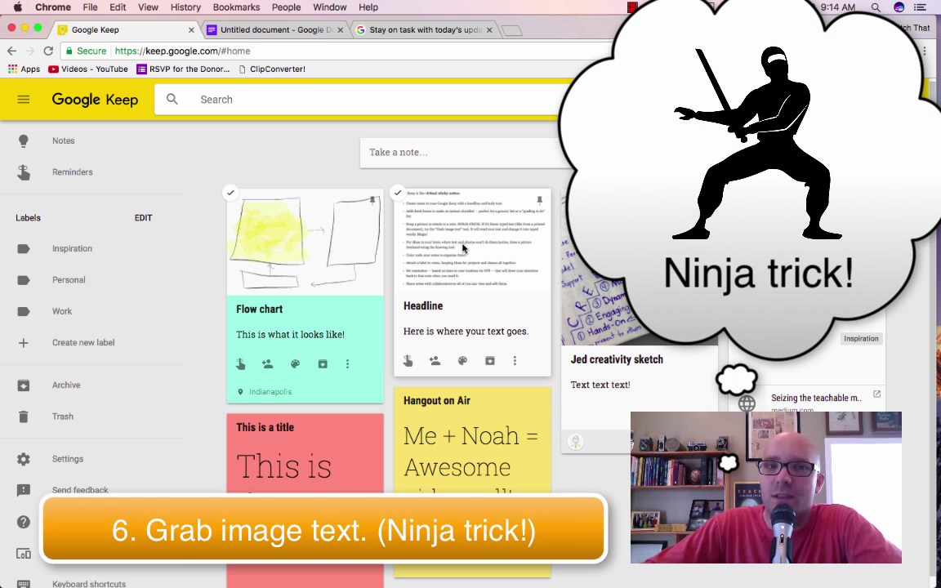
- Delete the Headline note's body text and fill it using Grab image text from its attached image
click(463, 249)
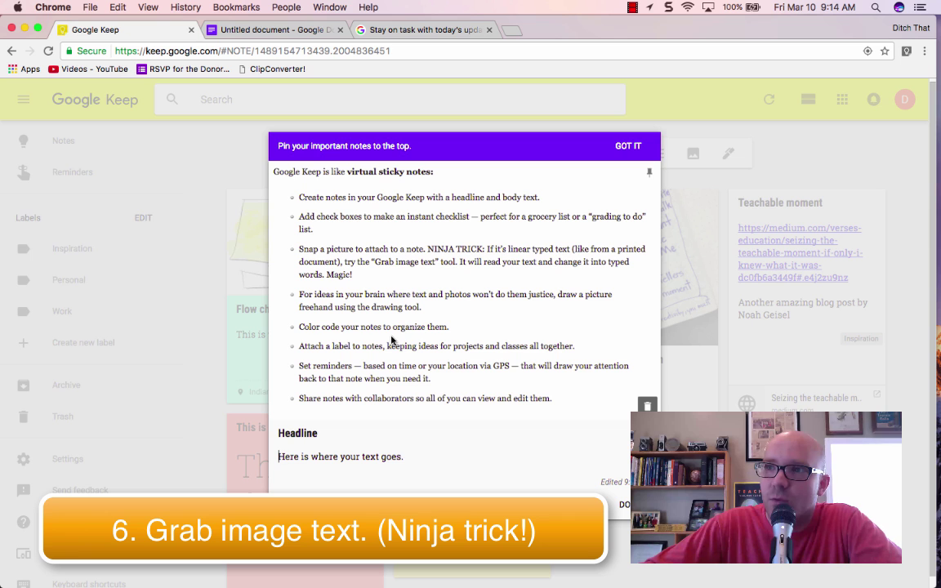
triple_click(391, 456)
key(BackSpace)
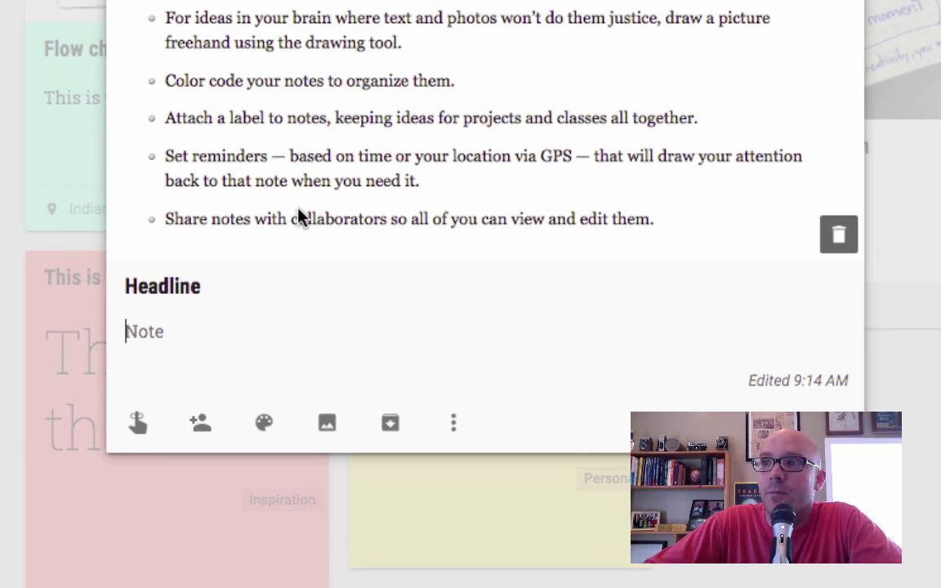
click(454, 425)
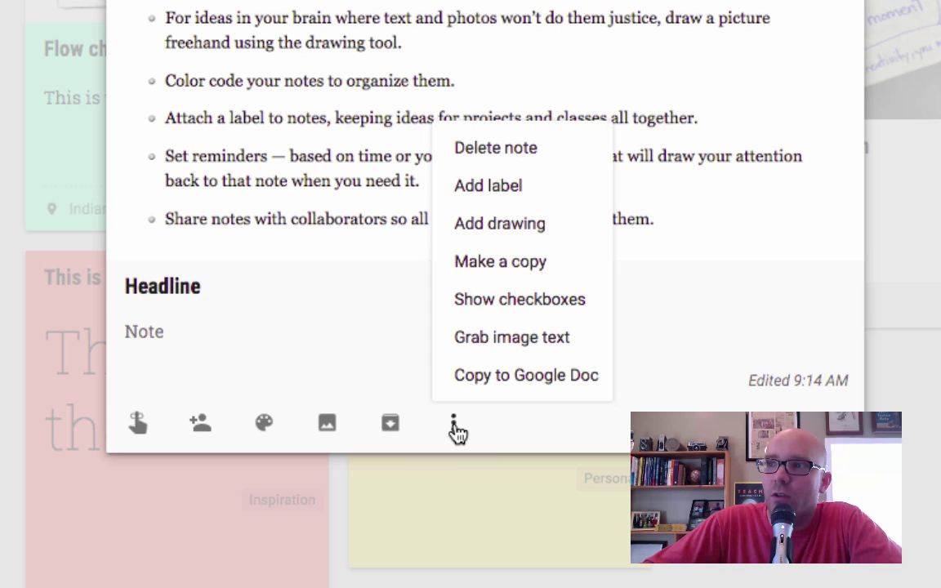
click(510, 350)
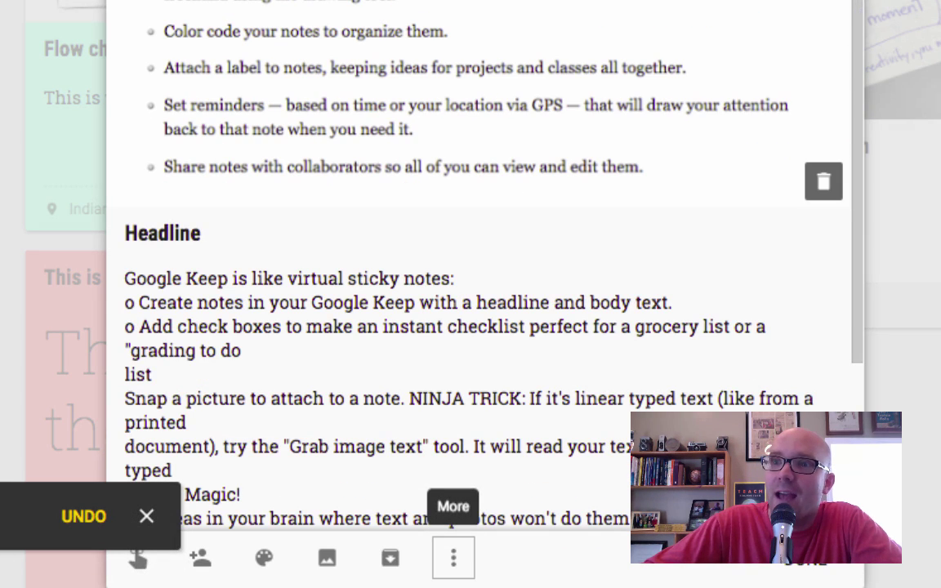
scroll(336, 216, down, 3)
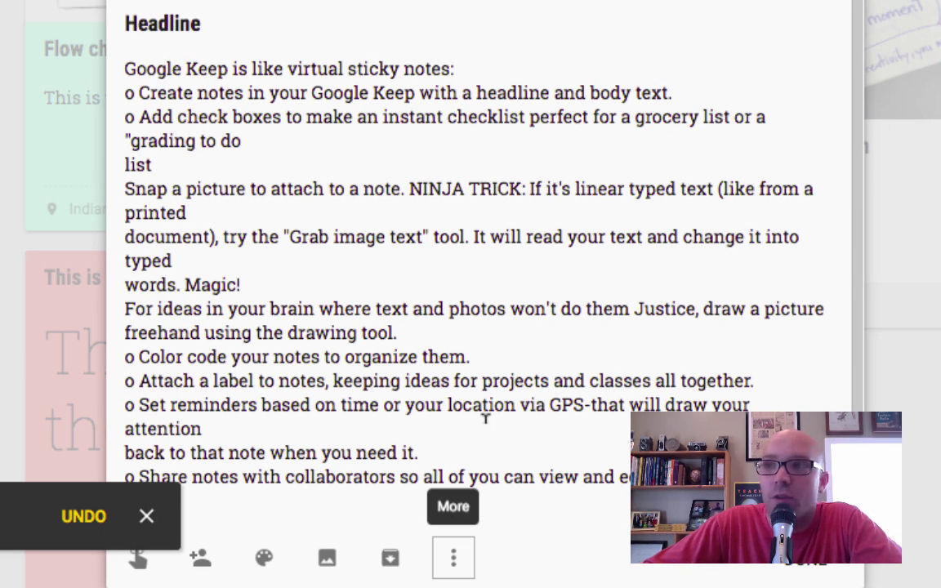
scroll(320, 236, up, 3)
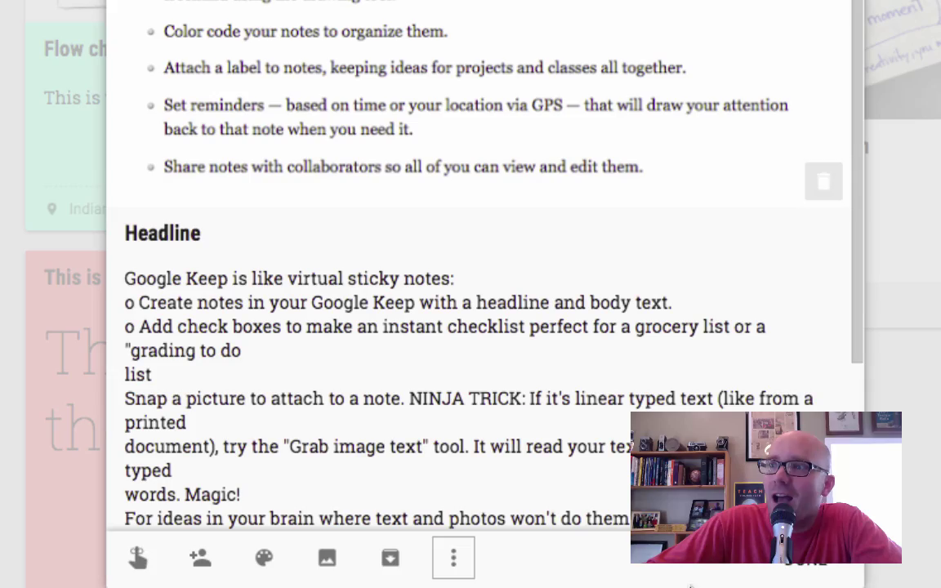
click(791, 568)
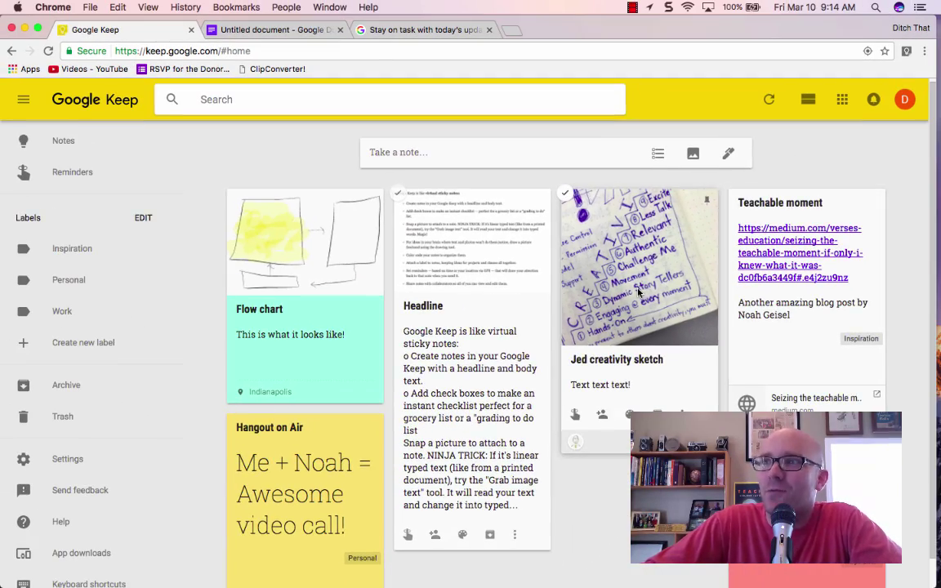
- Run Grab image text on the Jed creativity sketch note to transcribe its handwriting, then close it
click(639, 292)
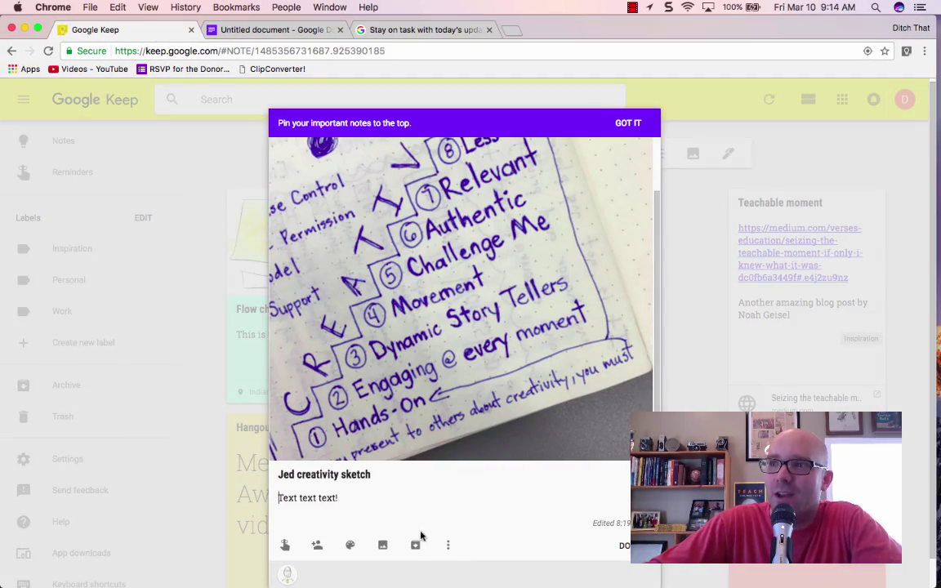
click(448, 546)
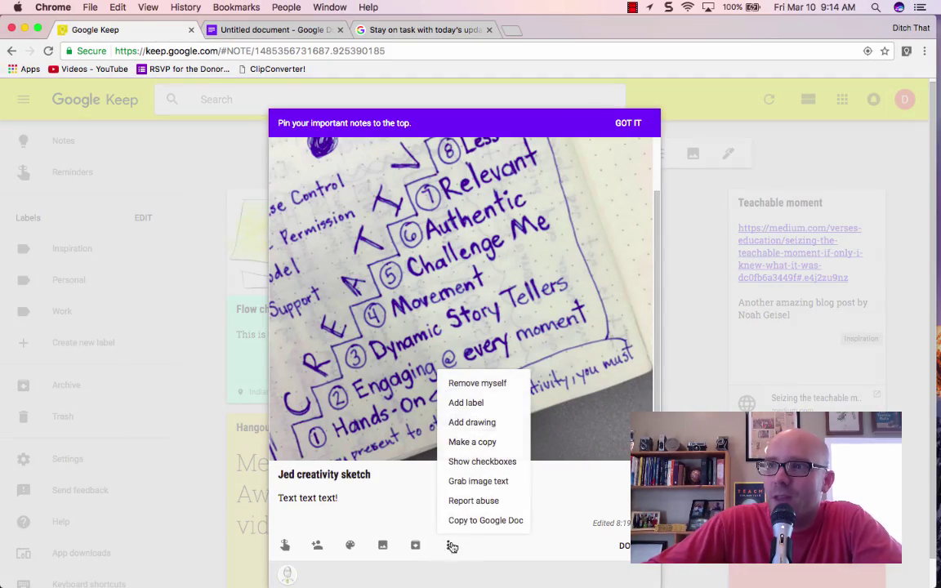
click(476, 482)
scroll(429, 493, down, 3)
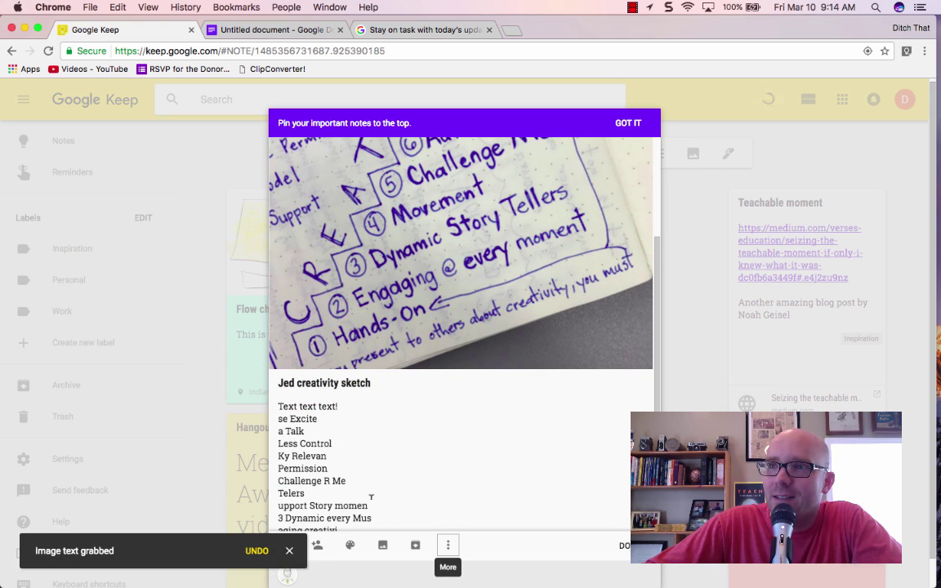
scroll(371, 497, down, 2)
scroll(371, 494, up, 4)
scroll(374, 475, up, 6)
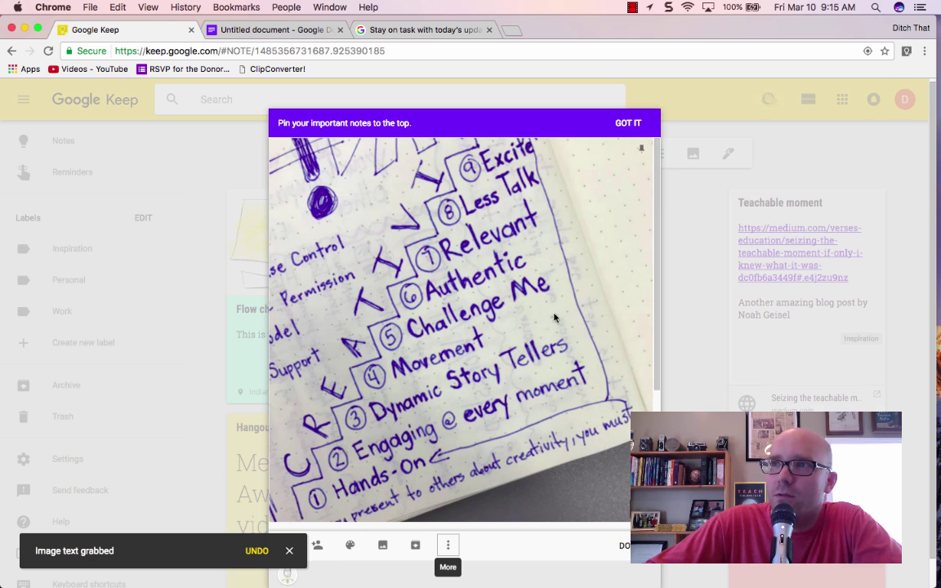
scroll(417, 334, down, 10)
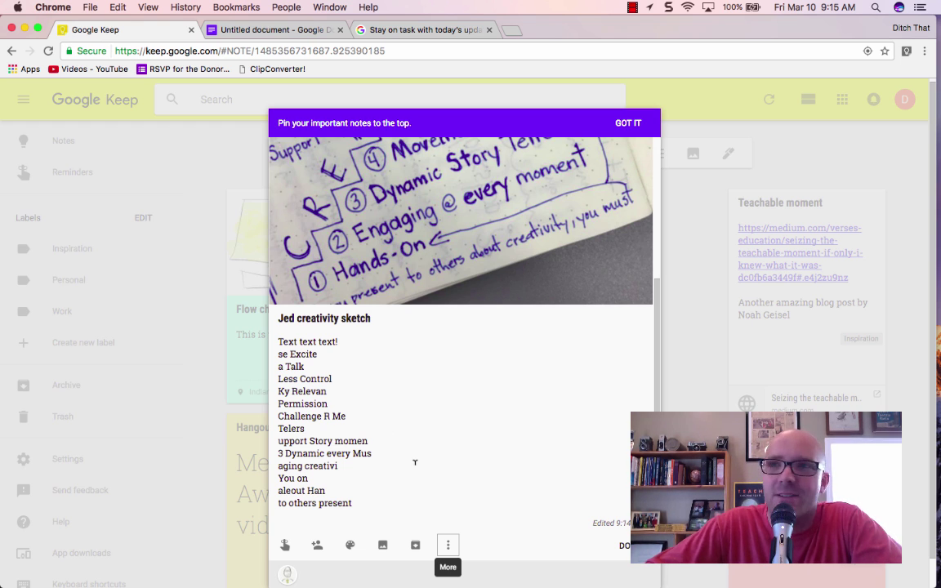
click(623, 546)
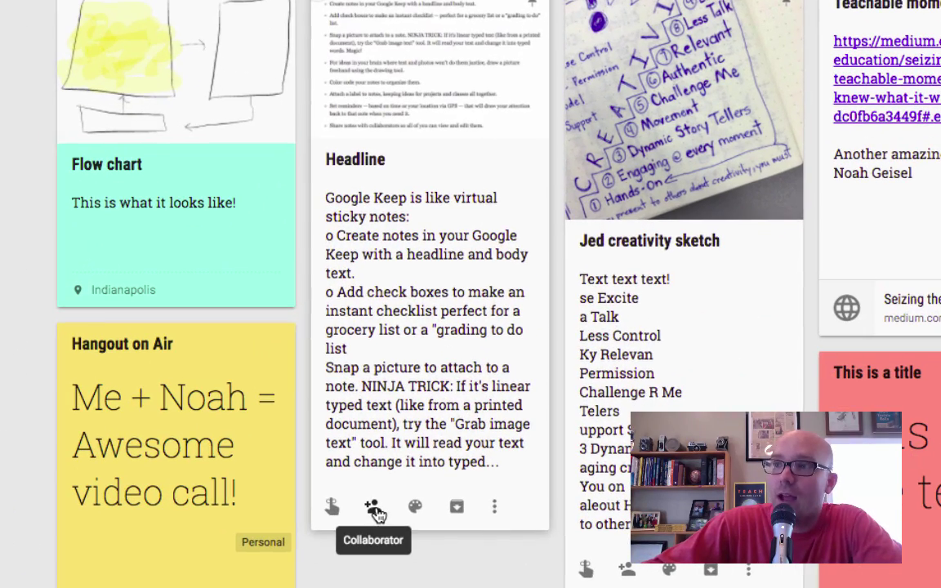
- Add a collaborator's e-mail address to the Headline note, save it, and close the note
click(376, 510)
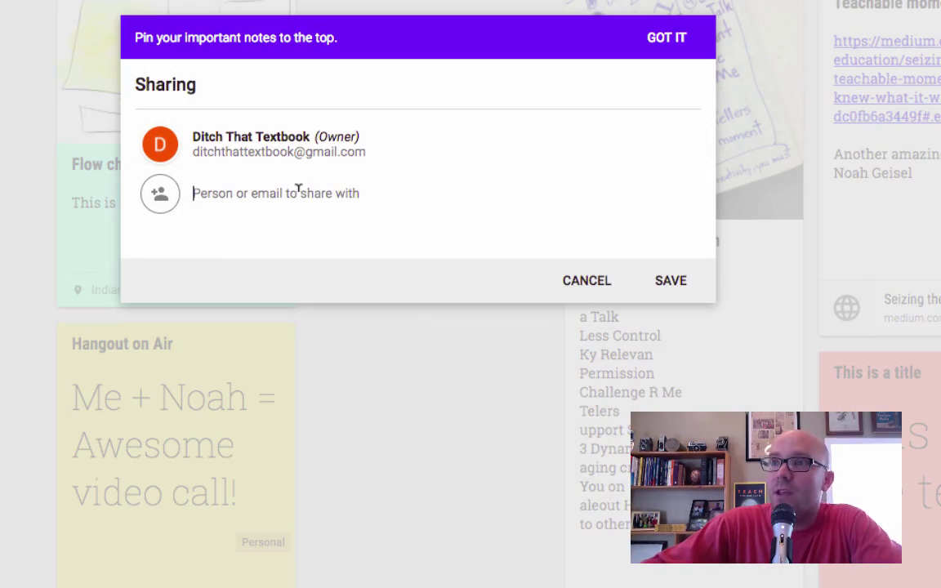
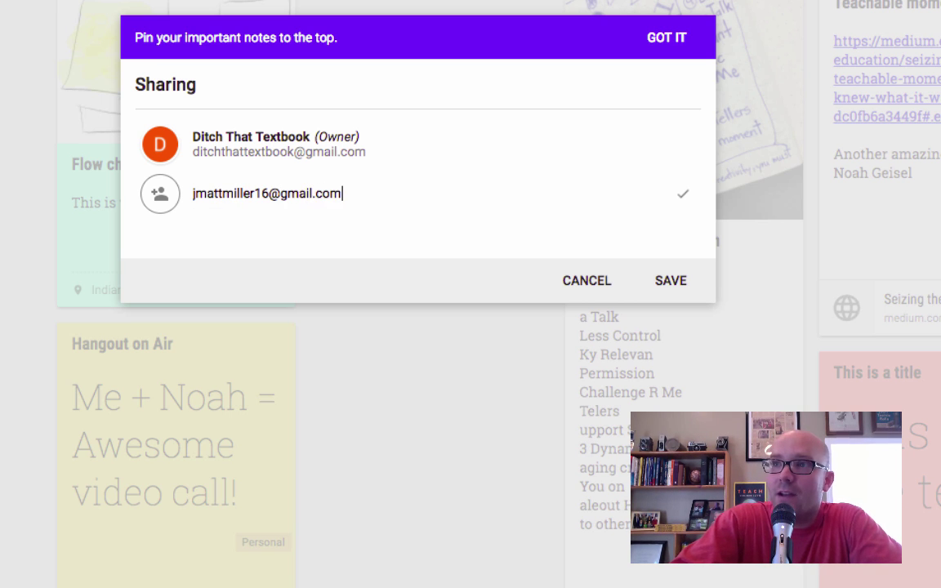
key(Return)
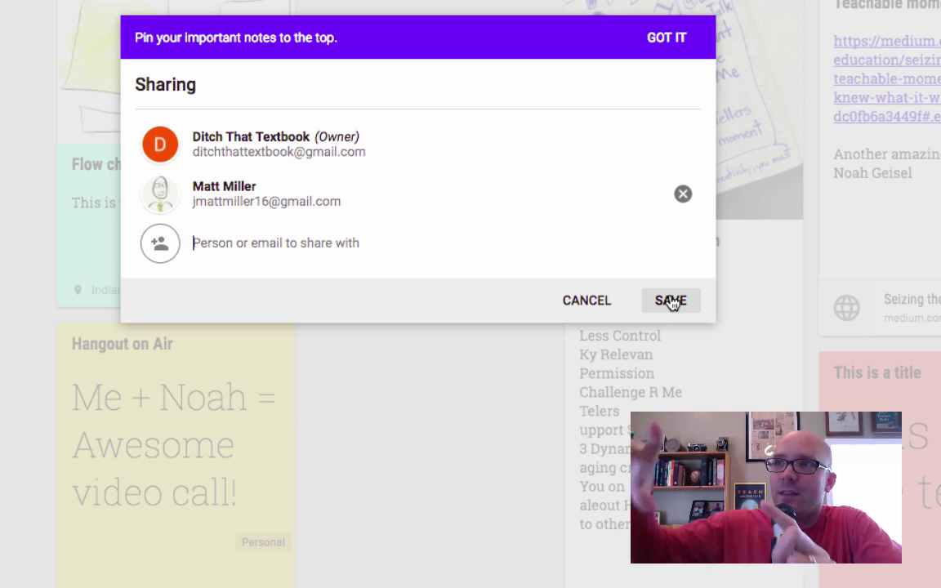
click(670, 301)
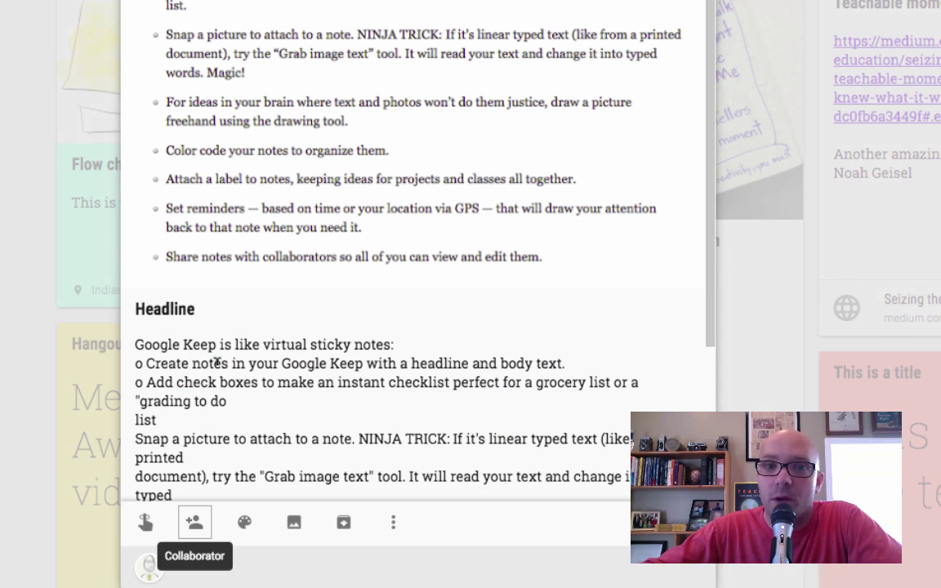
scroll(237, 366, down, 3)
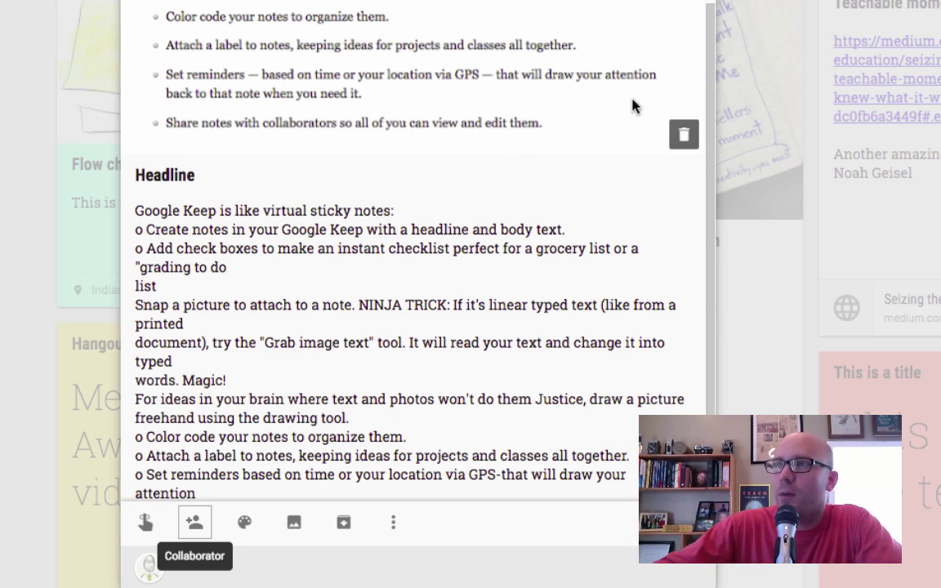
key(Escape)
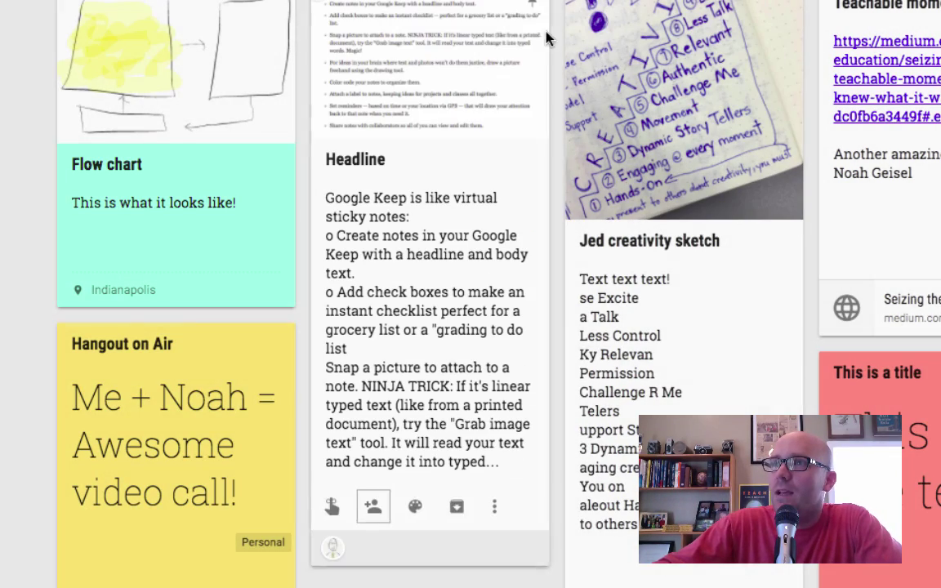
scroll(429, 294, up, 1)
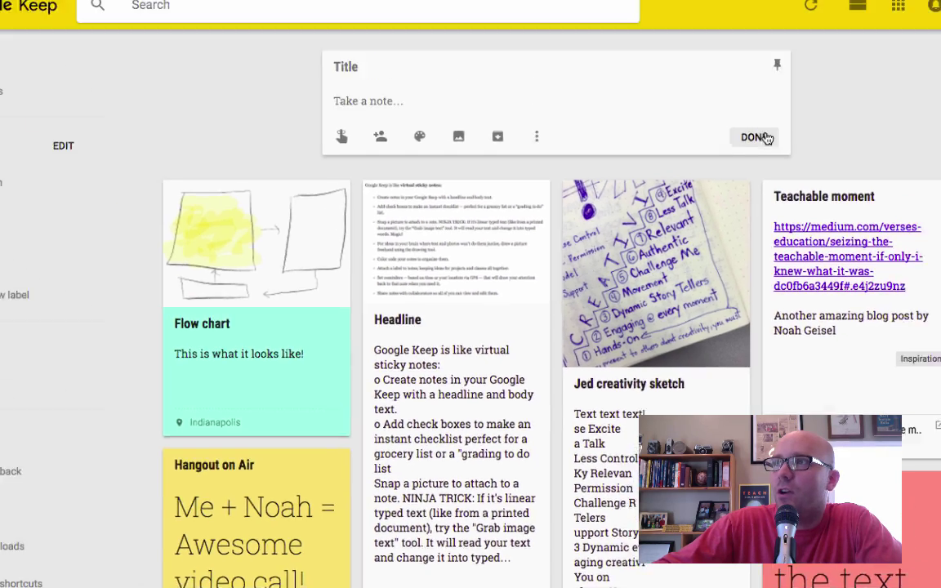
- Create a new checklist note with the items Eggs, Milk and Bread
click(809, 15)
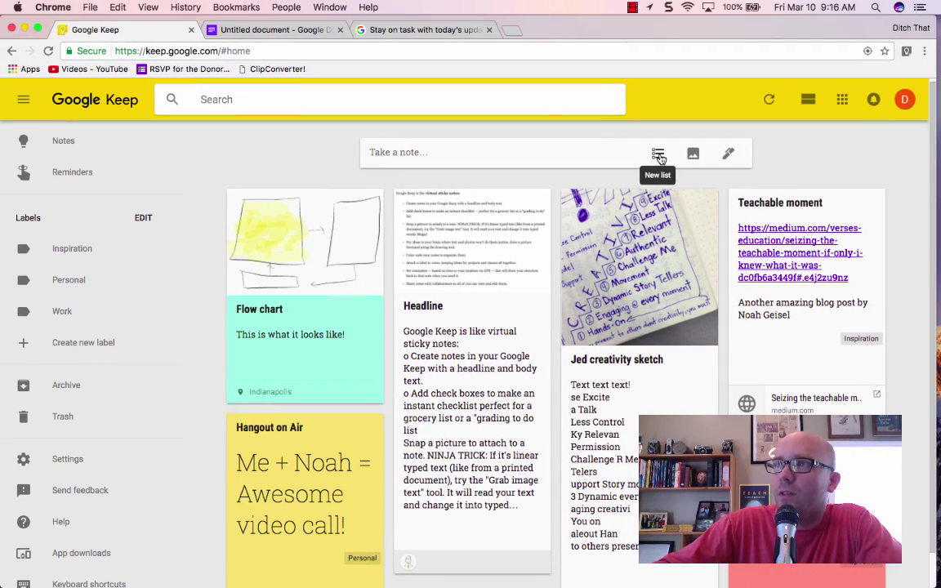
click(659, 155)
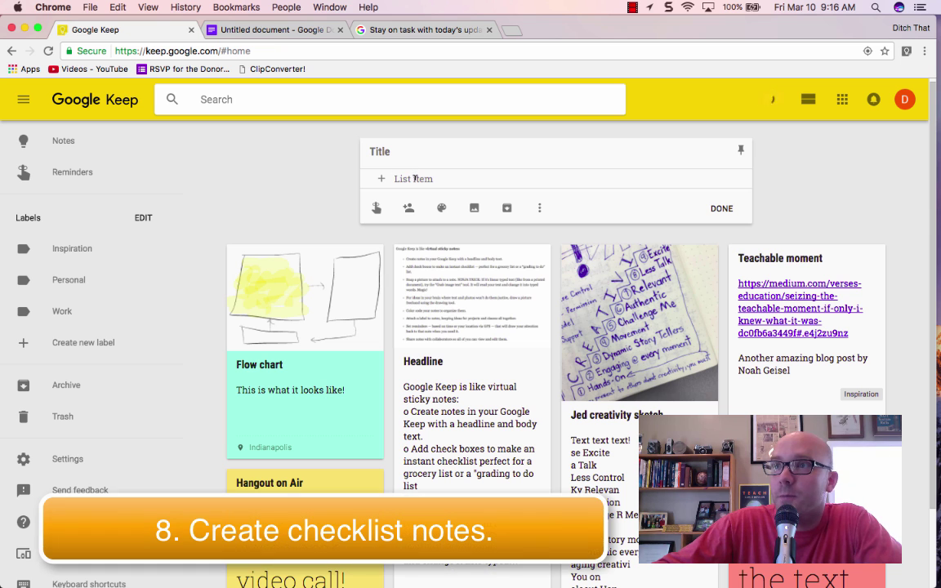
text(Eggs)
key(Return)
text(Milk)
key(Return)
text(Bread)
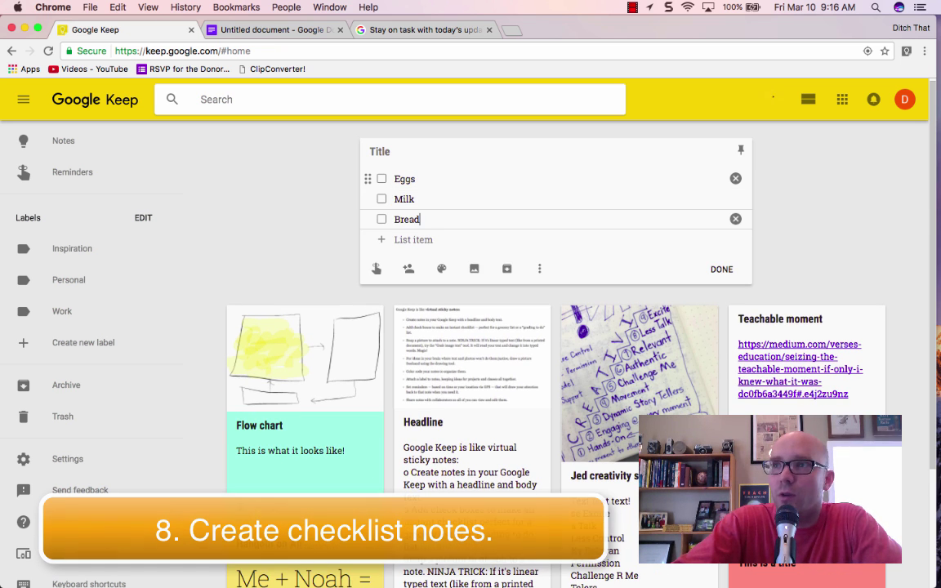
key(Return)
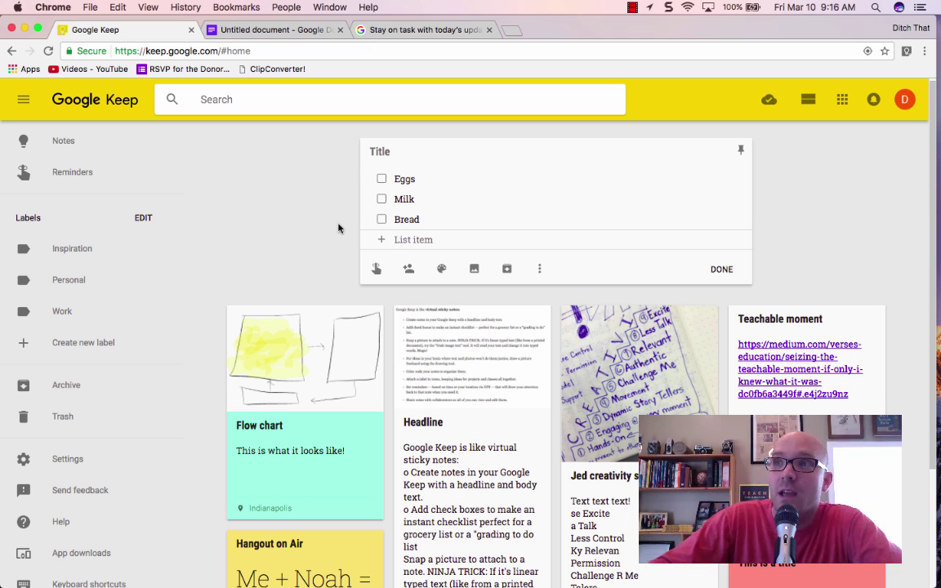
click(337, 227)
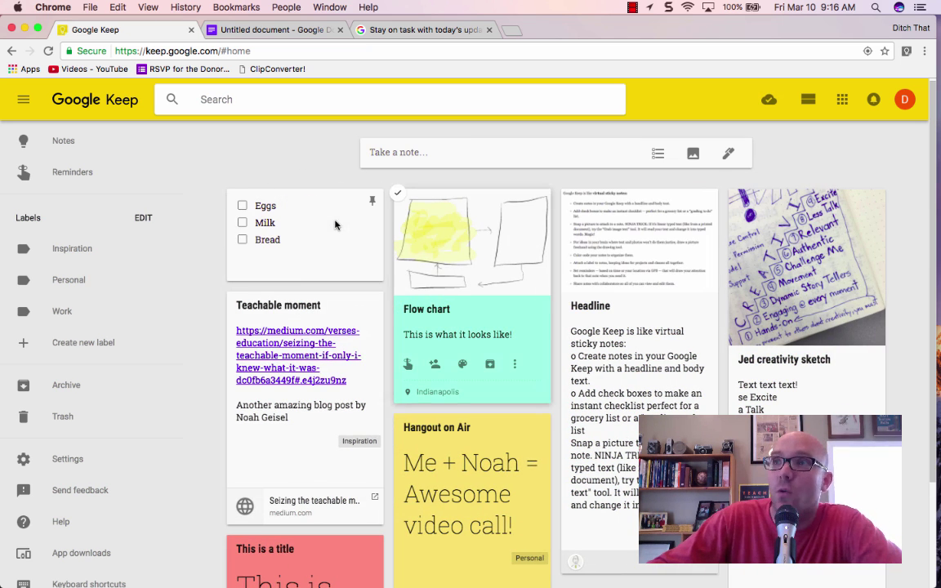
- Tick off Eggs, Milk and Bread as completed on the checklist card
click(243, 207)
click(242, 223)
click(243, 206)
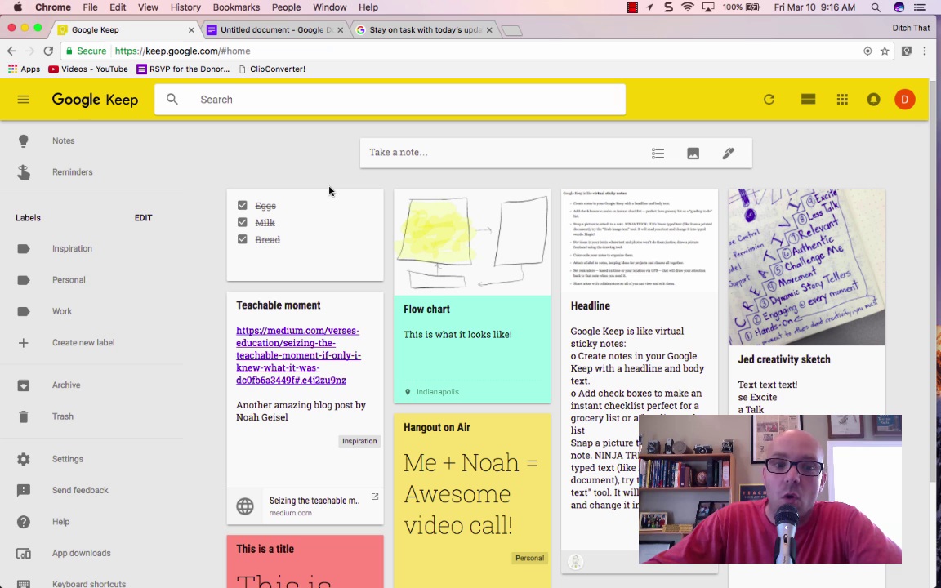
mouse_move(368, 212)
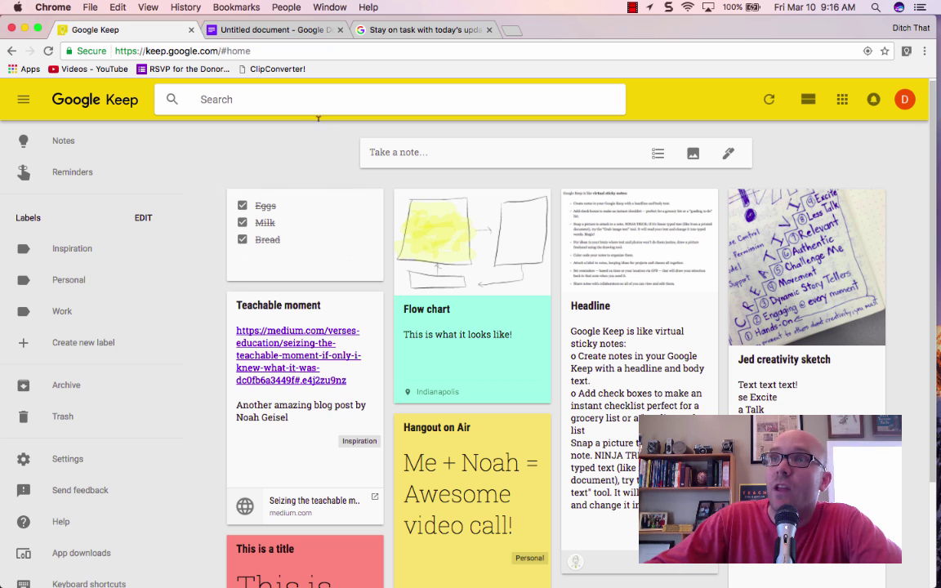
- In the untitled Google Doc, open the Keep notepad from the Tools menu
click(287, 35)
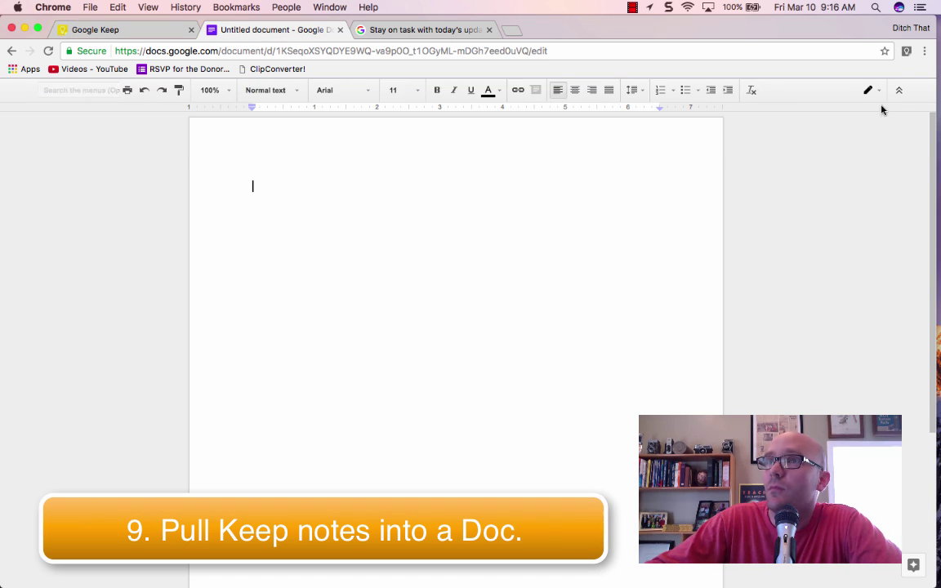
click(899, 90)
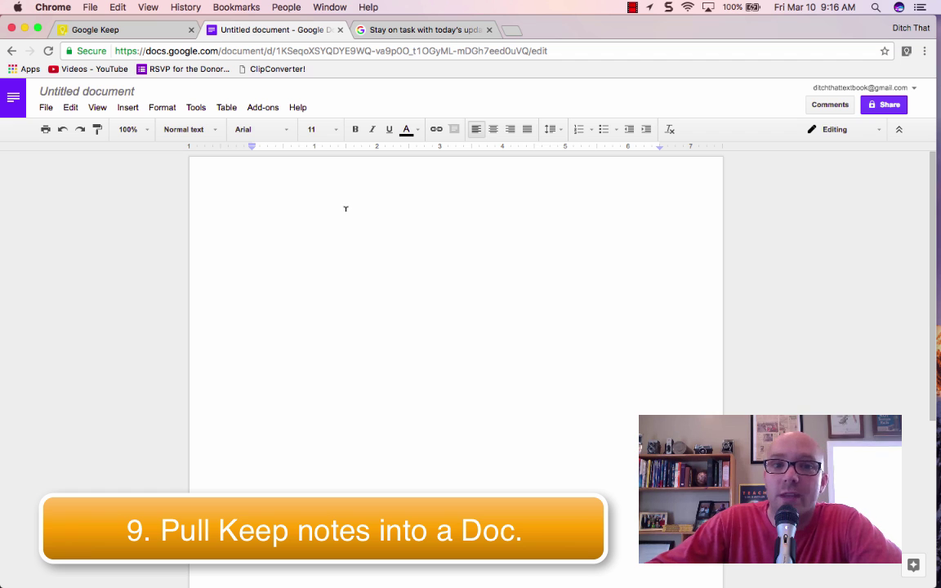
click(196, 109)
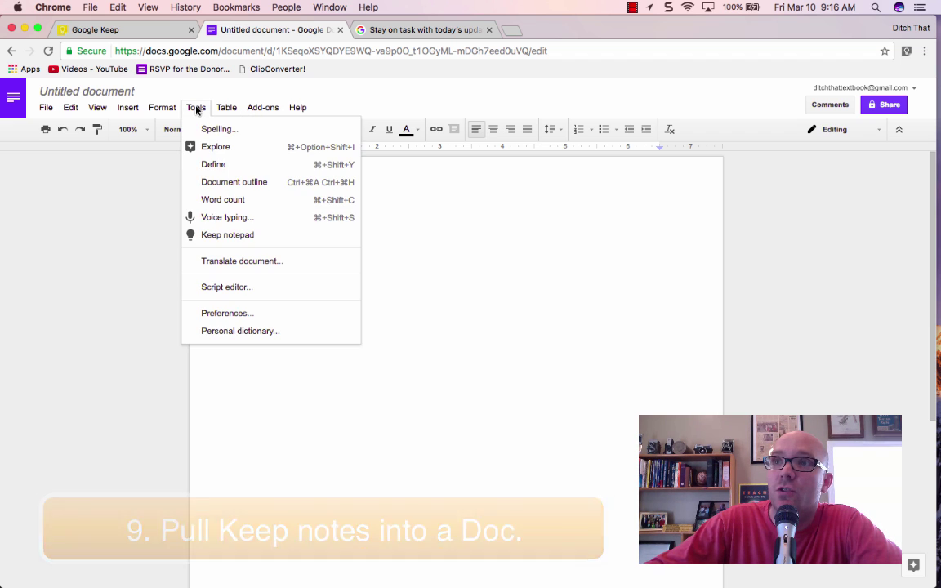
click(223, 240)
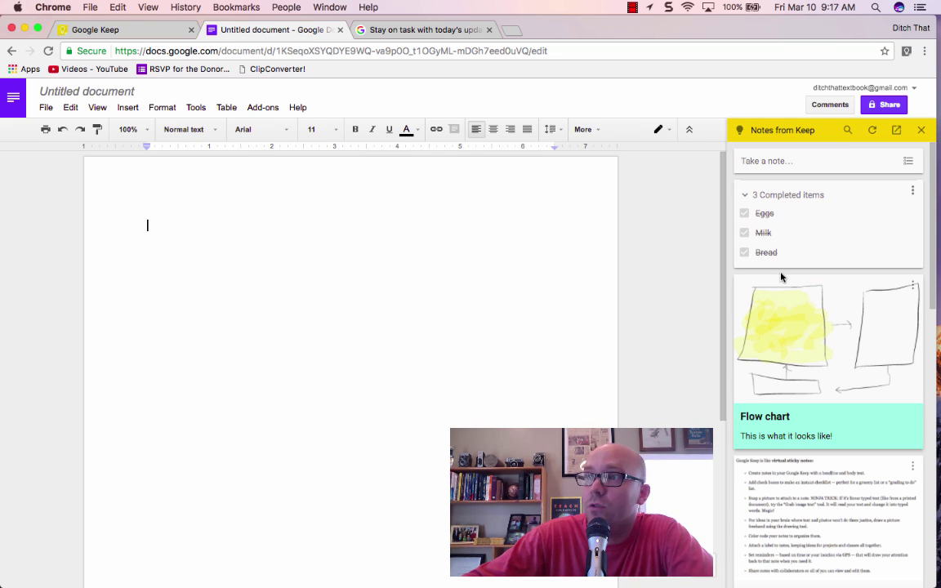
- Drag the Teachable moment note and the Flow chart note into the document
scroll(792, 319, down, 10)
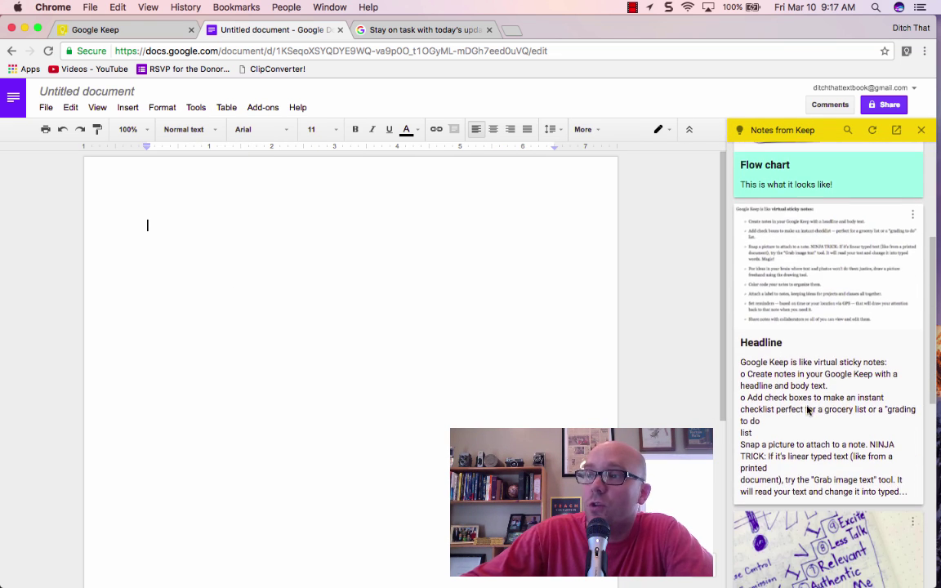
scroll(808, 411, down, 3)
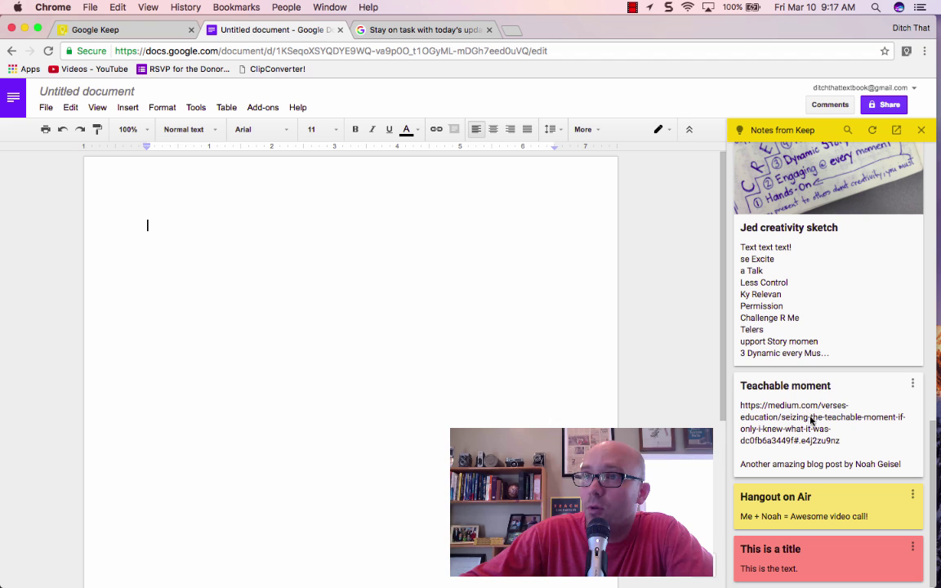
drag(813, 421, 321, 294)
scroll(794, 448, up, 10)
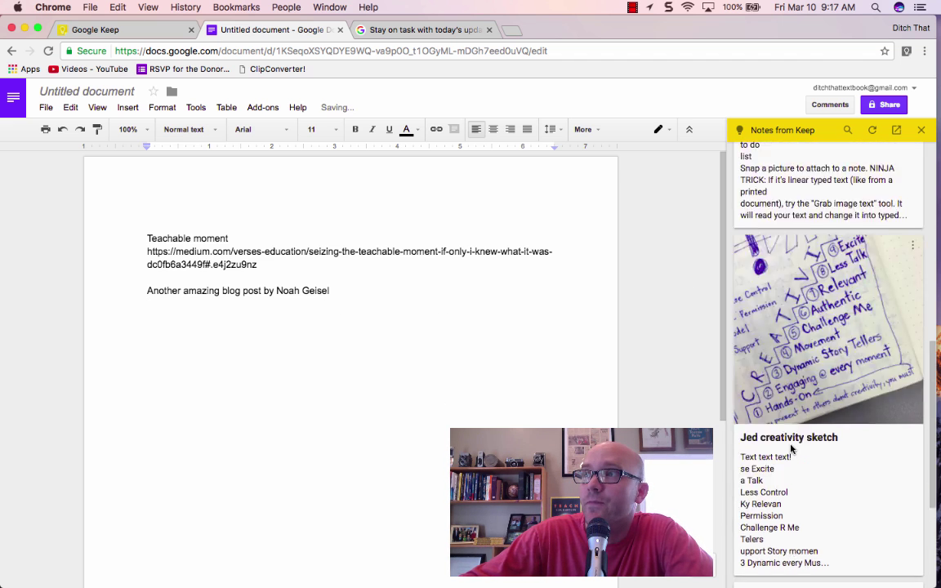
mouse_move(815, 336)
mouse_down()
mouse_move(538, 353)
mouse_move(292, 423)
mouse_move(278, 409)
mouse_up()
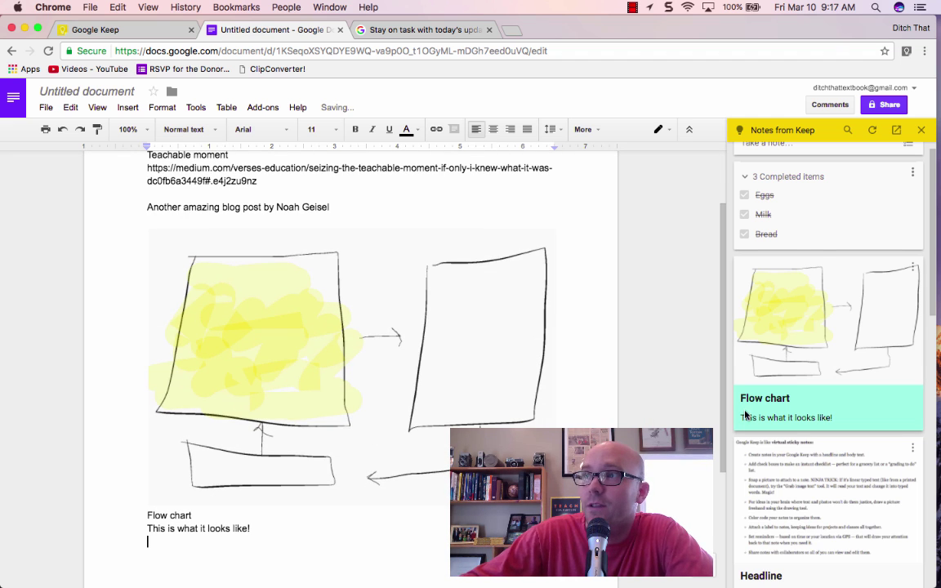
scroll(752, 384, up, 1)
drag(871, 233, 212, 564)
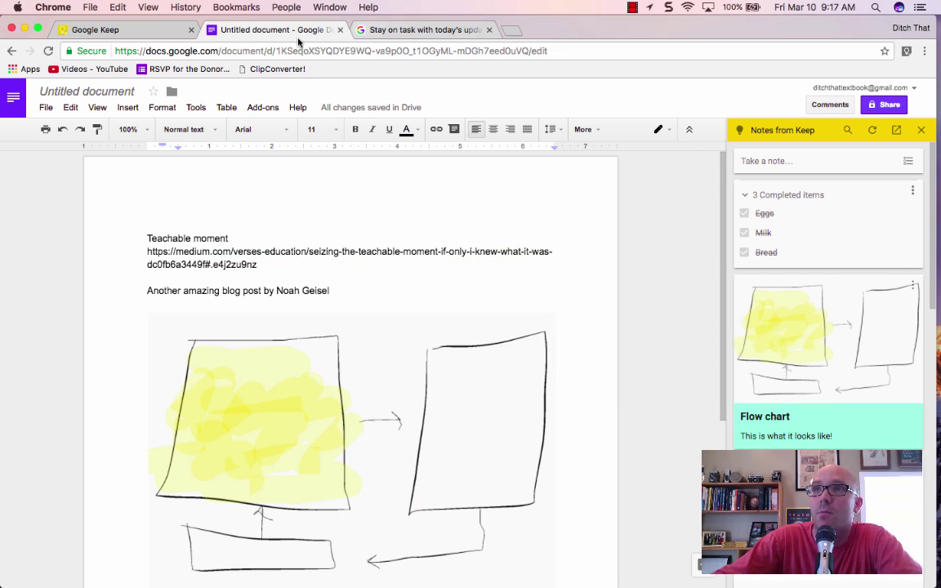
- Clip the 'Stay on task with today's updates in Google Keep' blog article into Keep using the extension
click(157, 35)
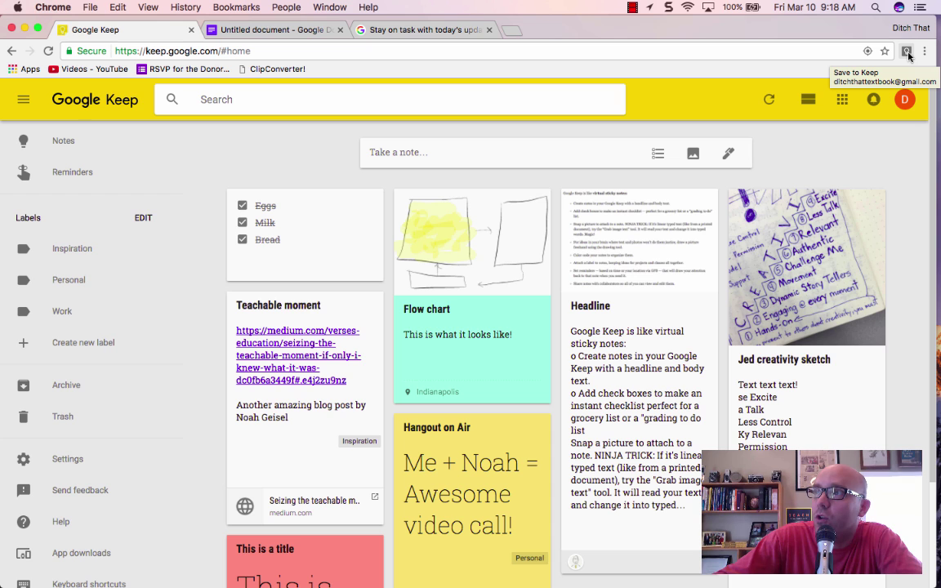
click(448, 35)
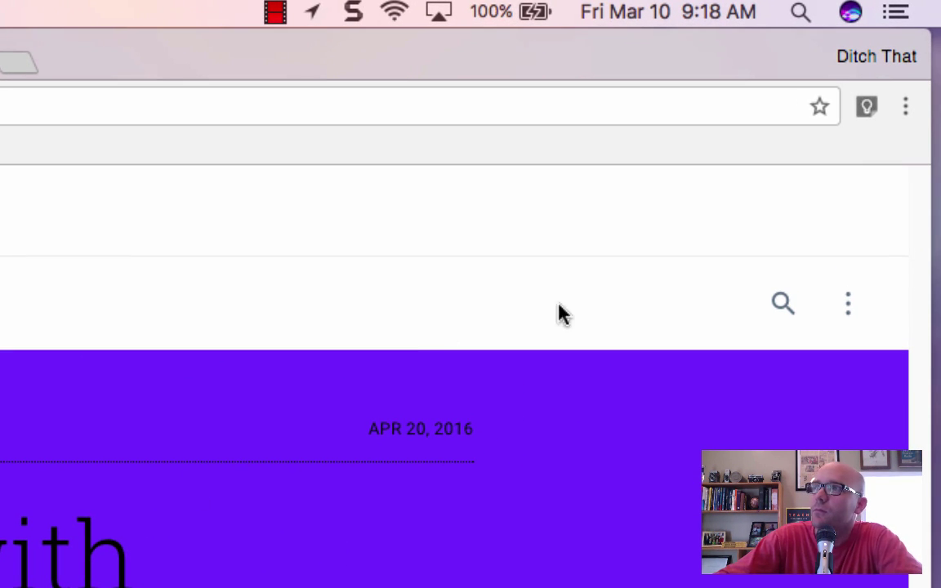
click(868, 107)
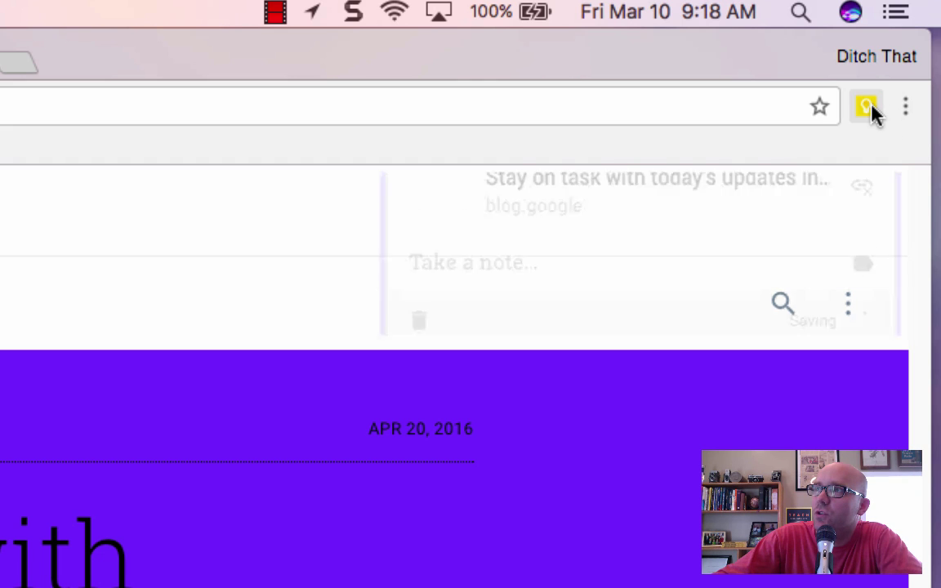
click(868, 107)
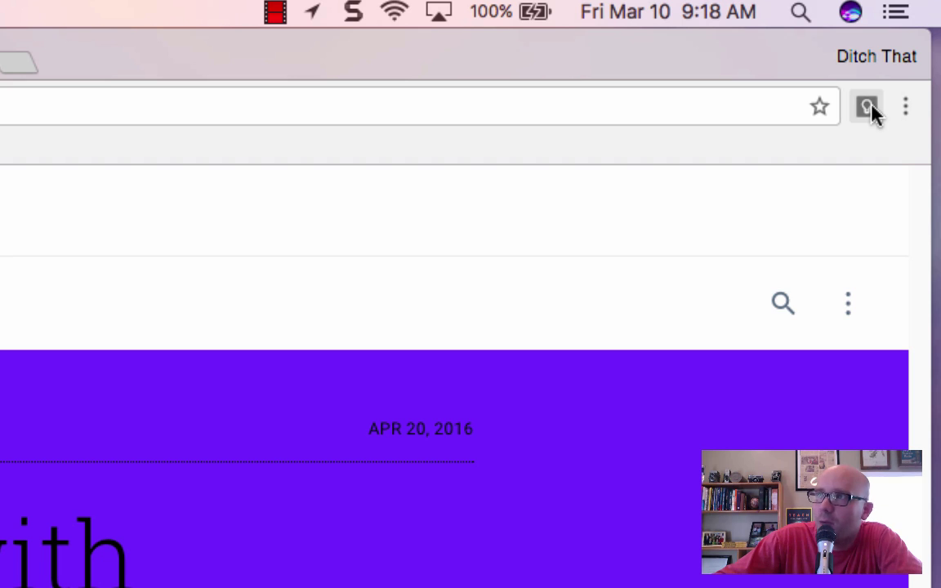
click(870, 107)
click(899, 290)
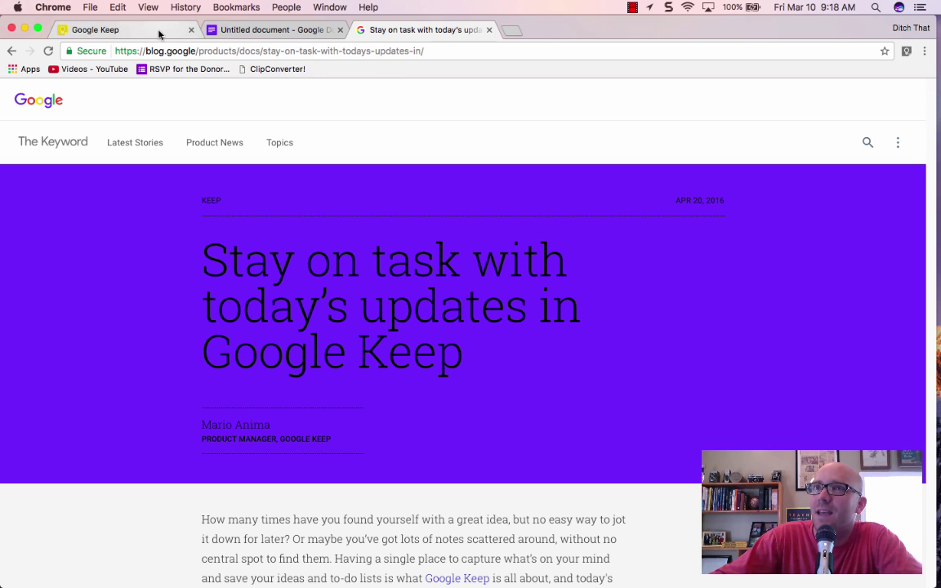
- Archive the duplicate Stay on task blog-link note on the Keep board
click(160, 31)
mouse_move(463, 233)
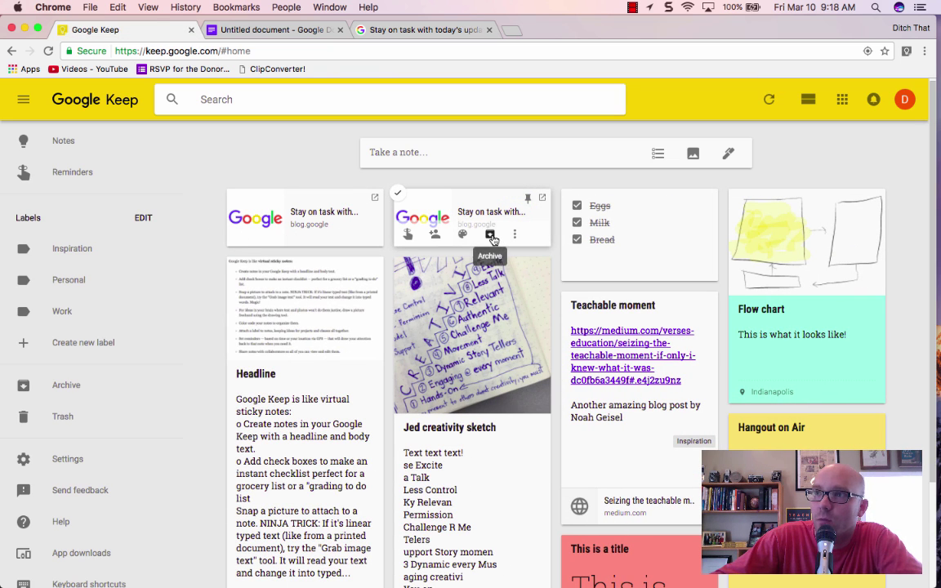
click(491, 235)
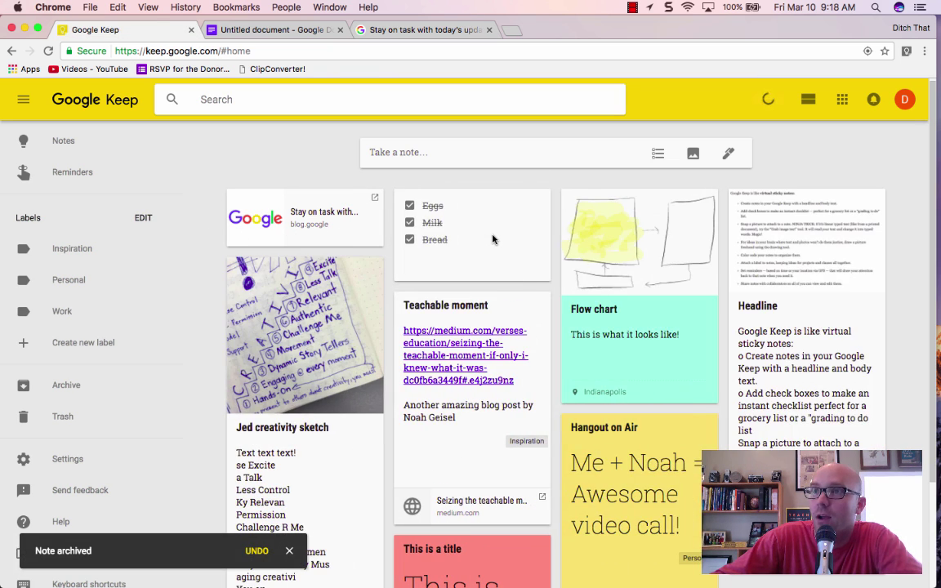
- Colour the remaining Stay on task note blue
click(317, 207)
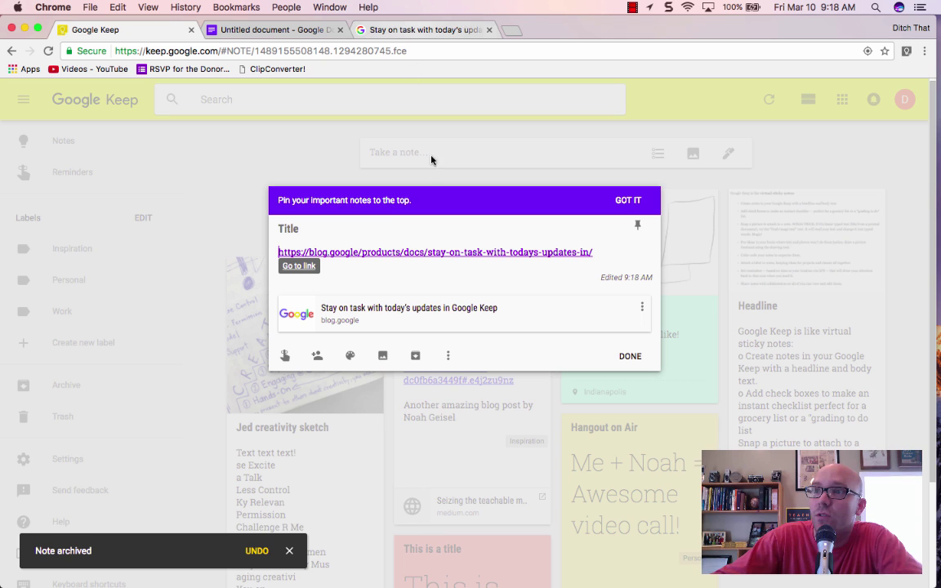
click(418, 31)
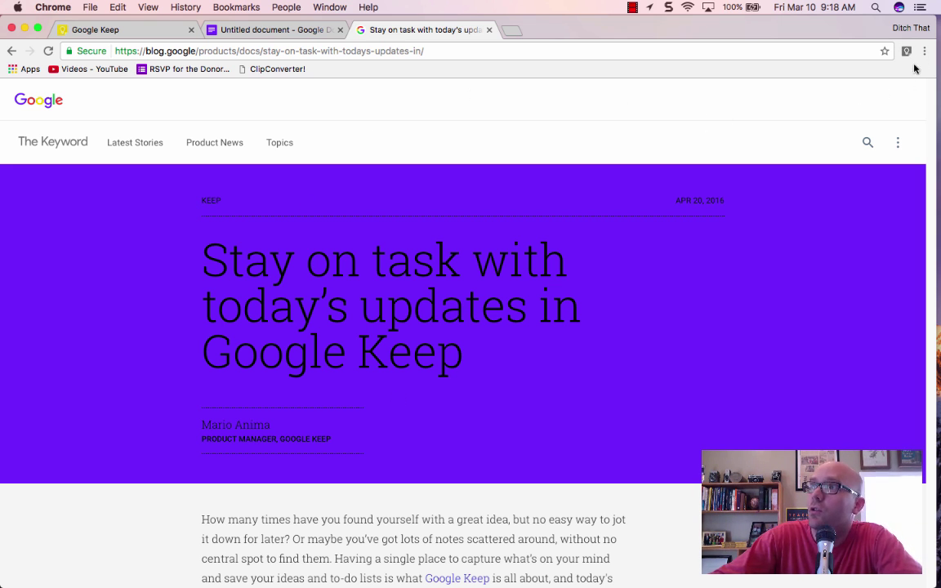
click(122, 30)
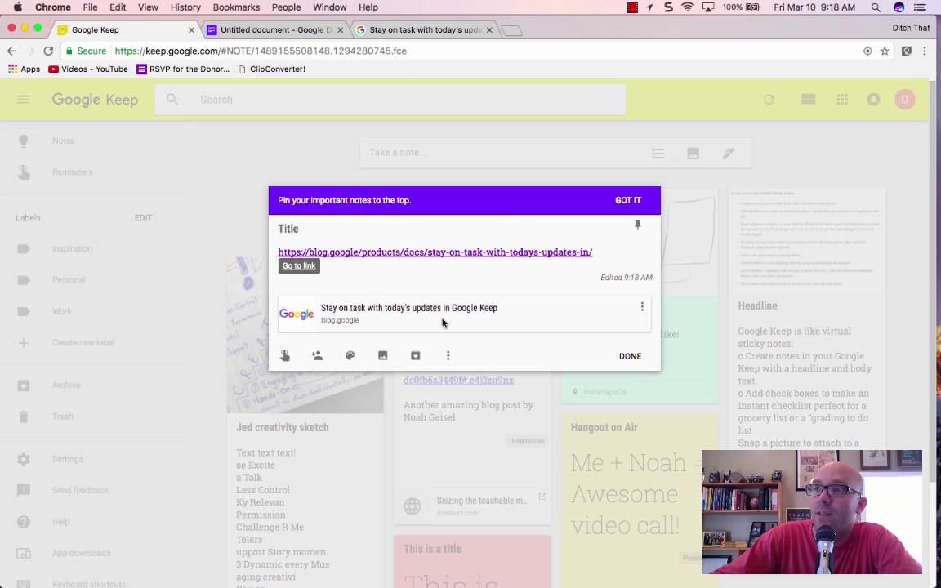
click(449, 360)
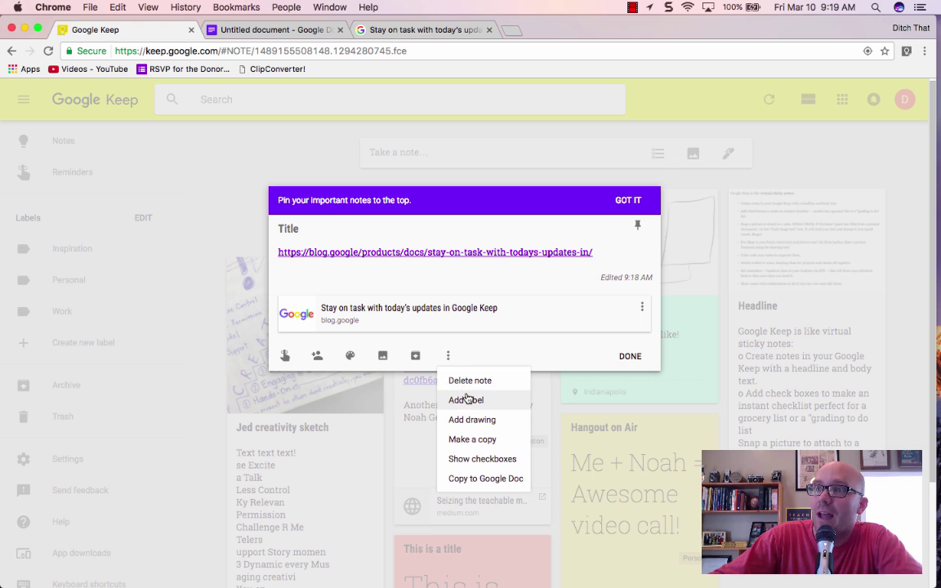
mouse_move(350, 358)
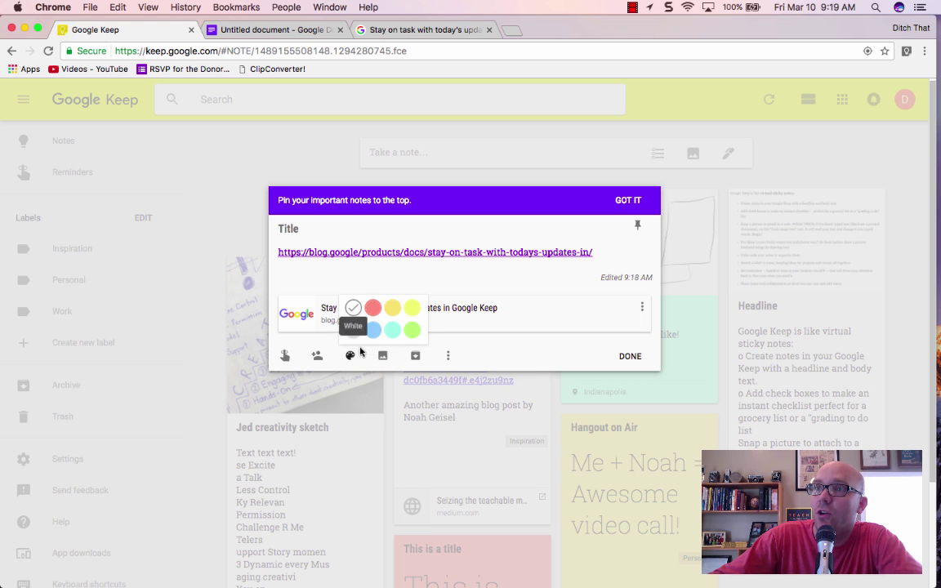
click(374, 330)
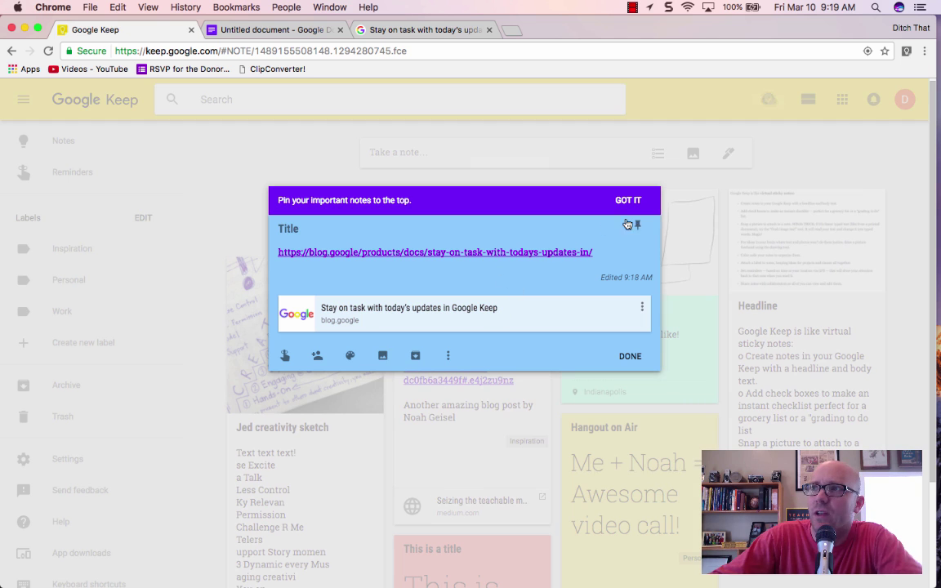
click(622, 366)
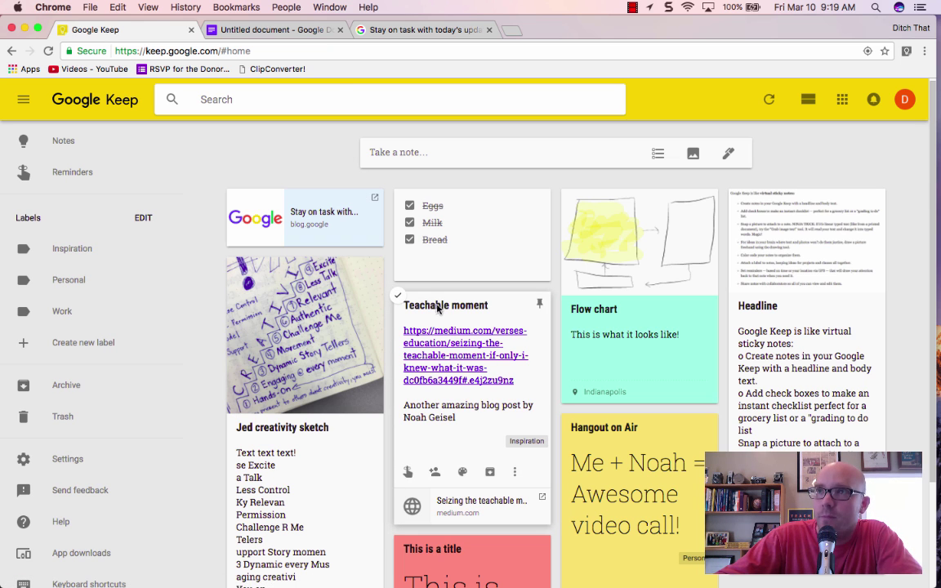
click(332, 96)
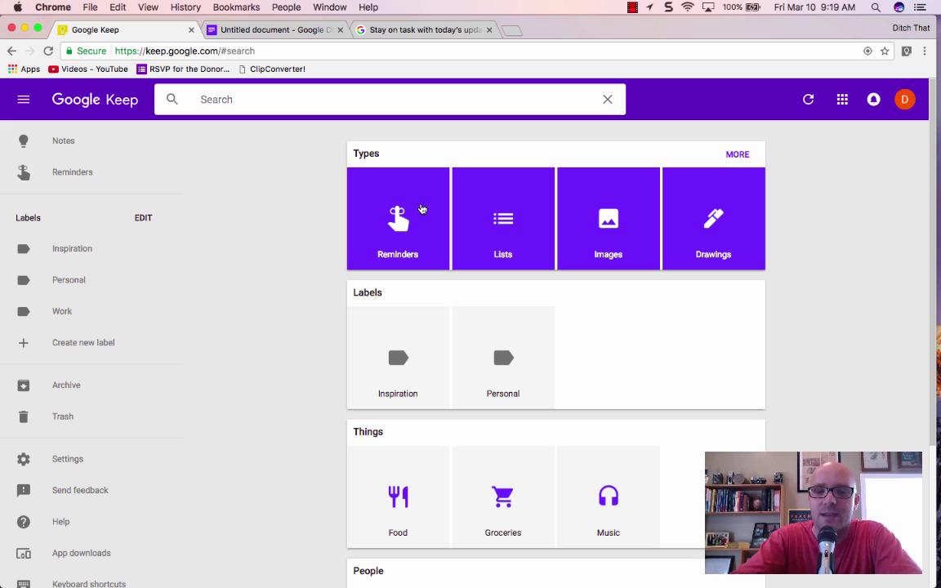
text(teachable)
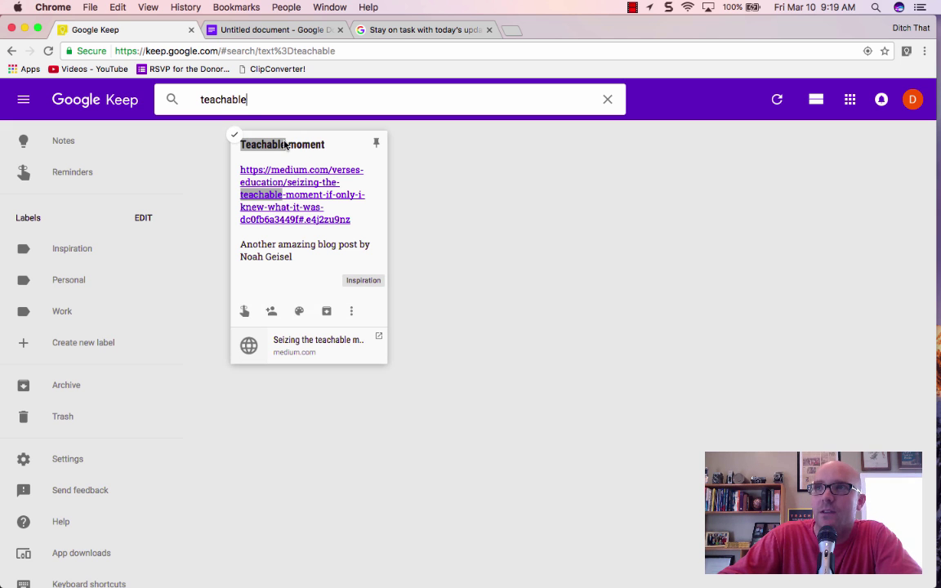
click(607, 99)
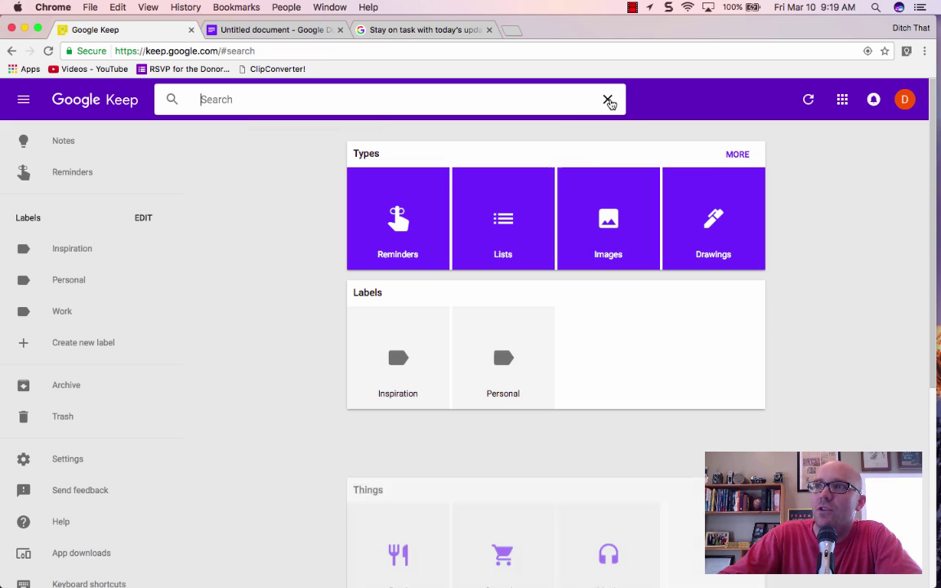
click(76, 145)
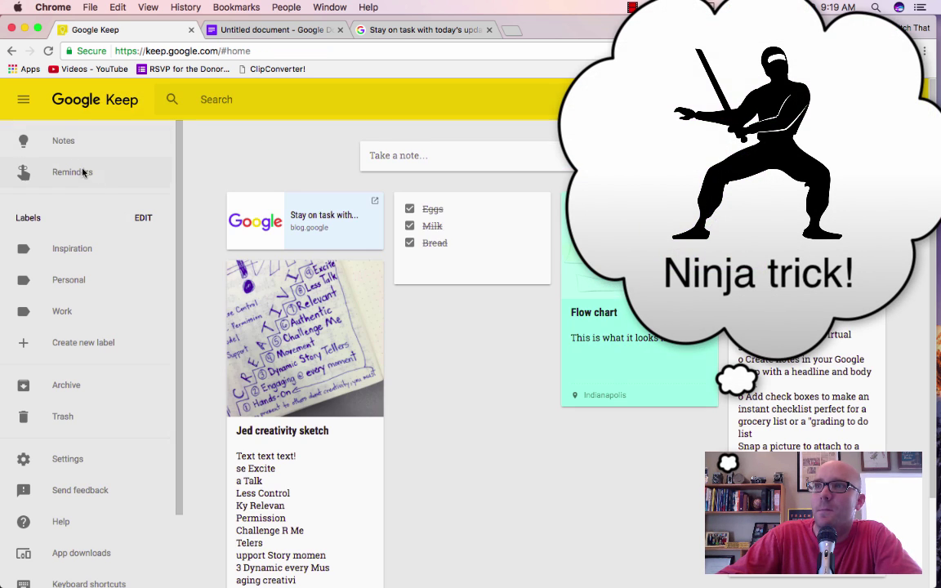
scroll(497, 360, down, 2)
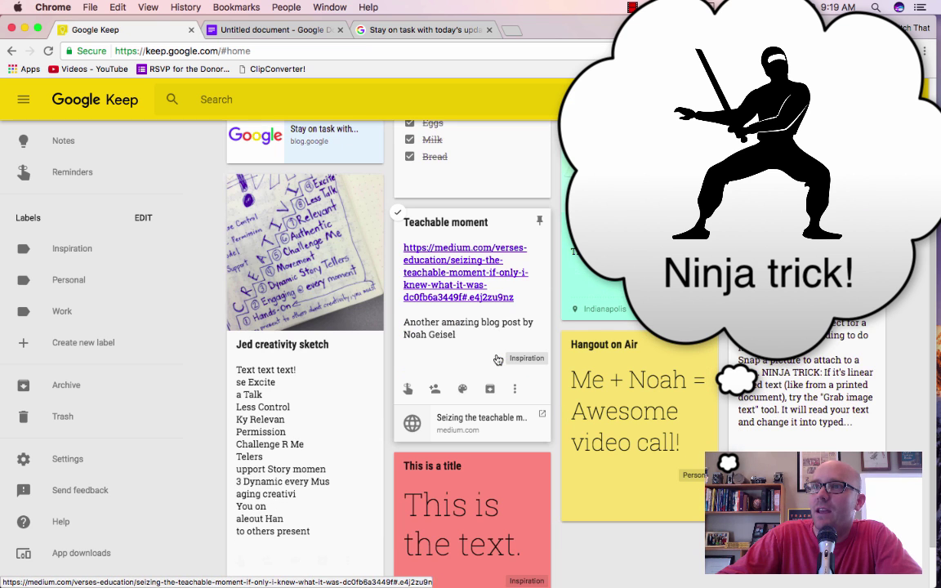
scroll(524, 374, up, 1)
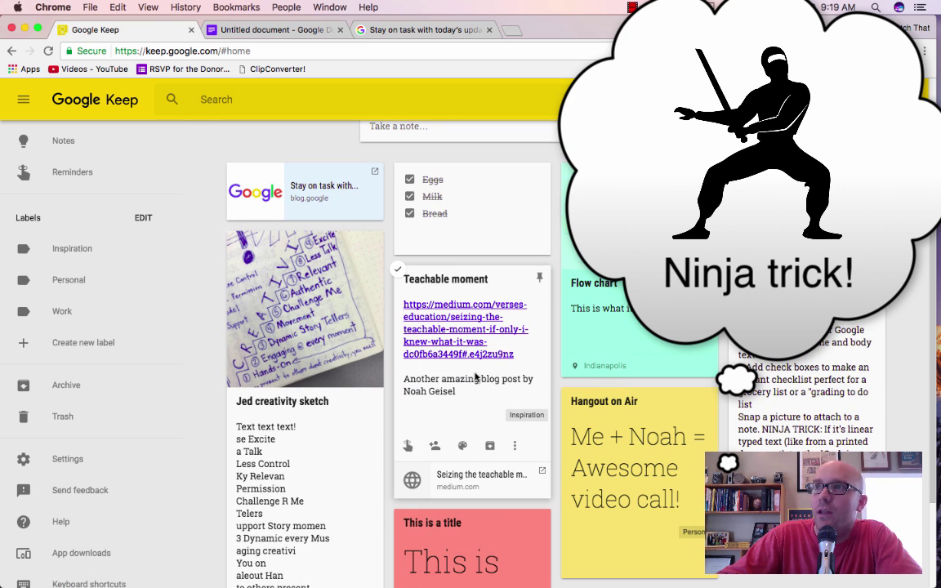
scroll(476, 377, up, 1)
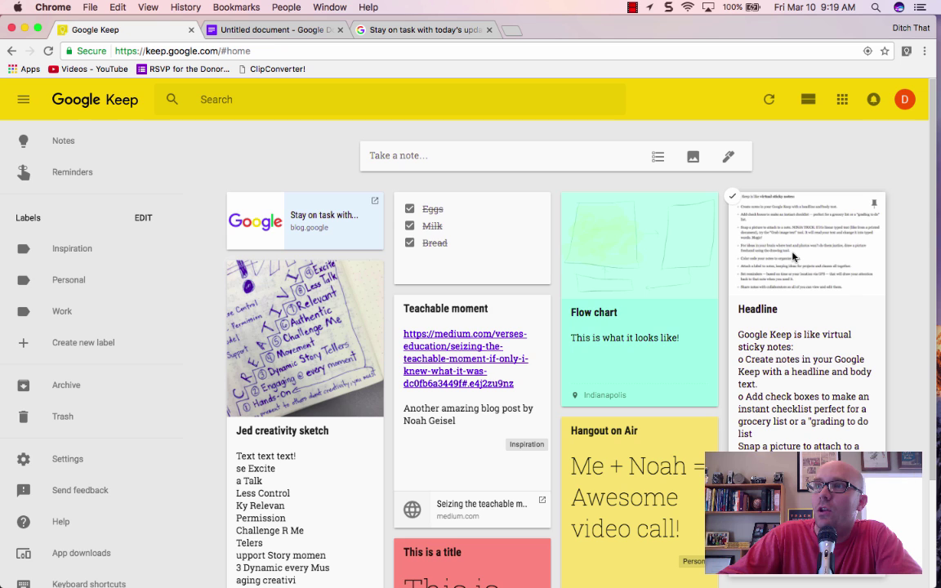
click(820, 429)
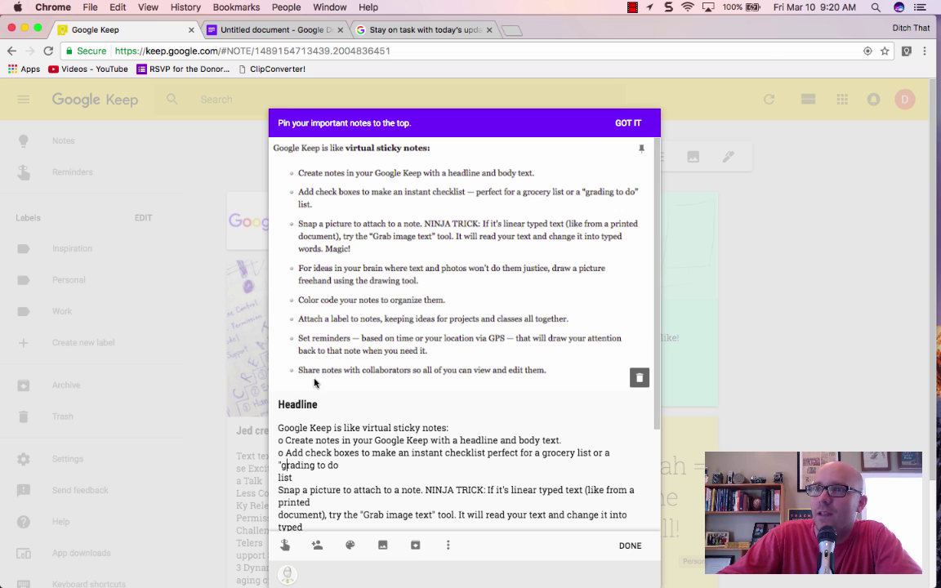
click(630, 545)
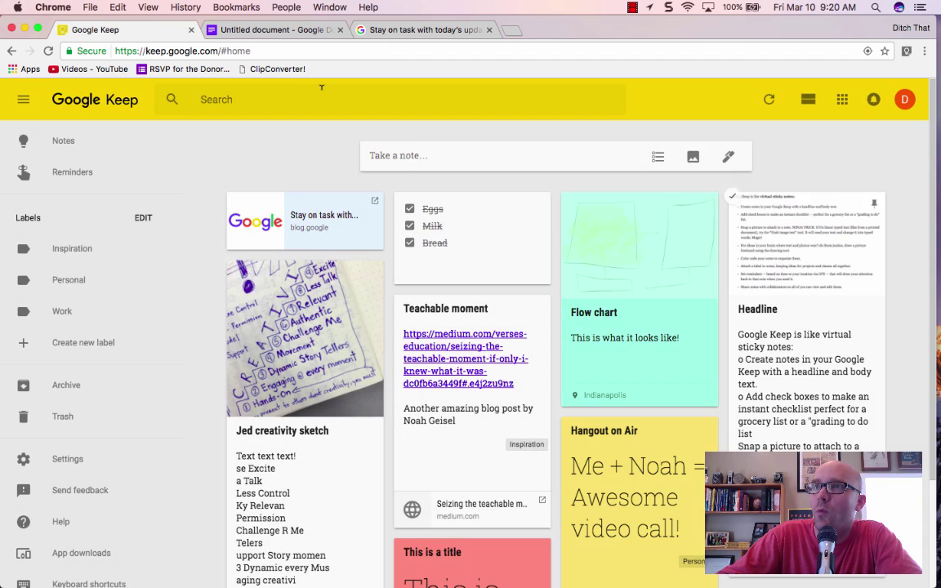
click(321, 88)
text(gps)
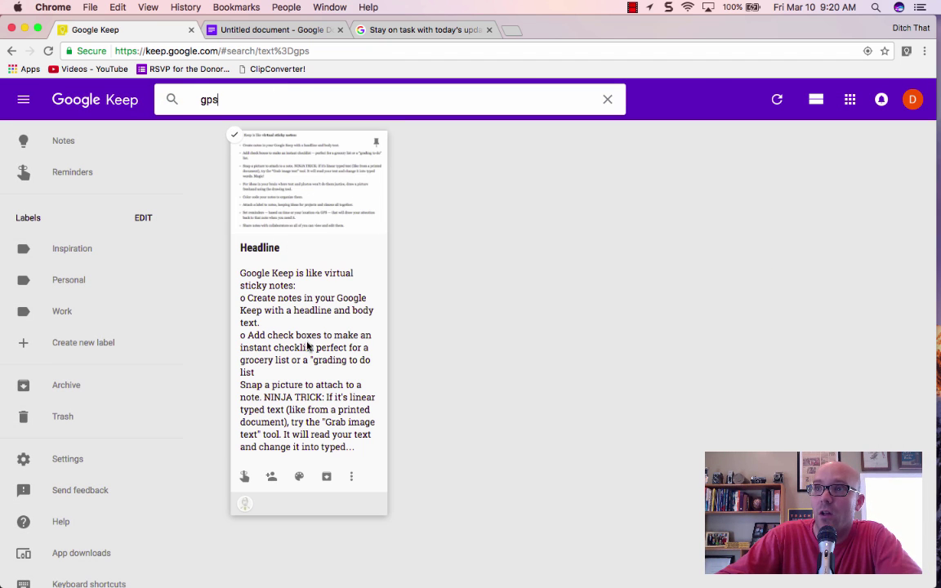
click(310, 348)
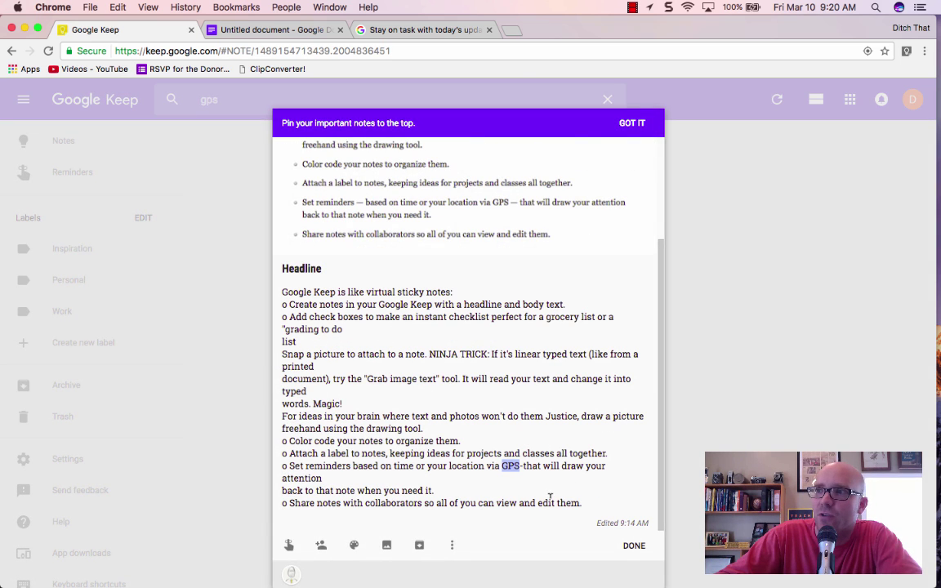
click(634, 544)
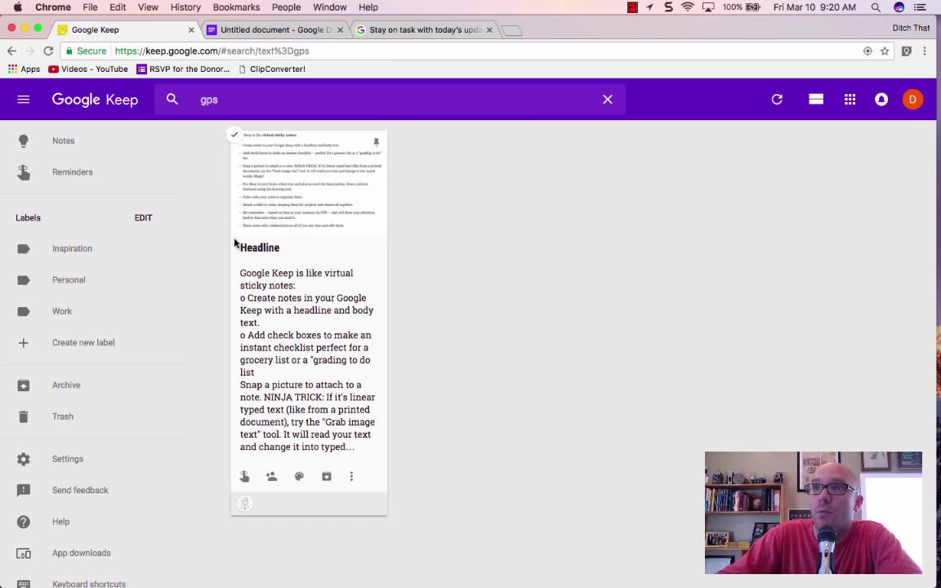
click(276, 333)
click(273, 325)
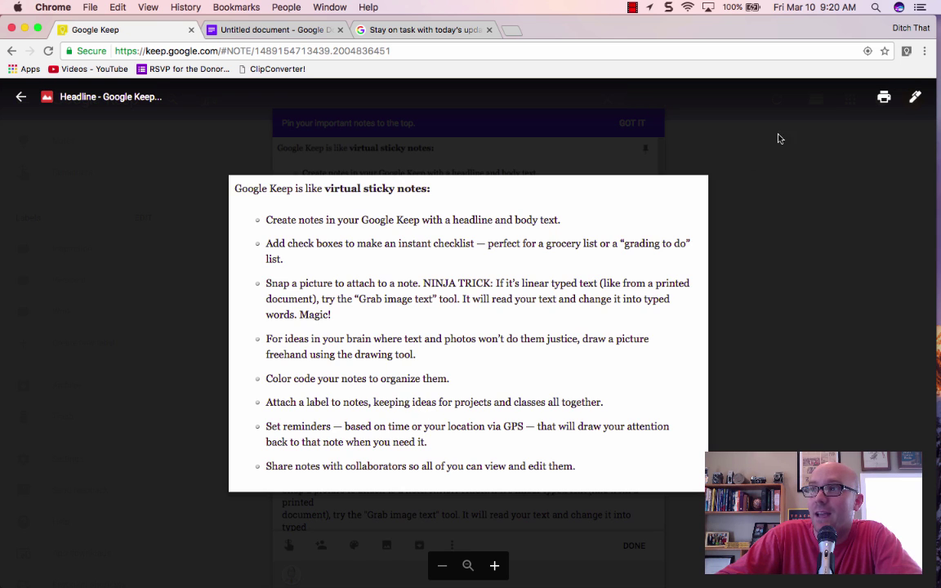
click(744, 342)
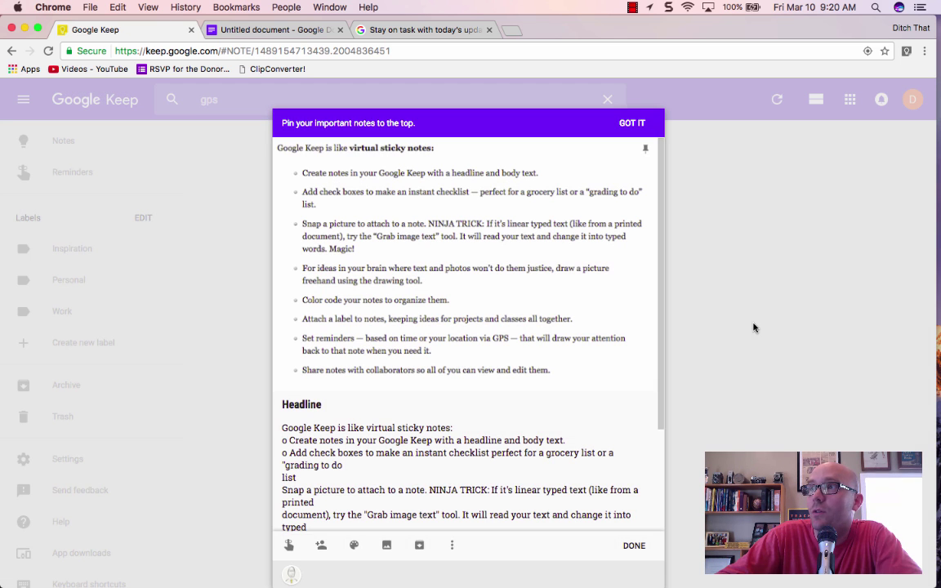
triple_click(387, 488)
click(387, 489)
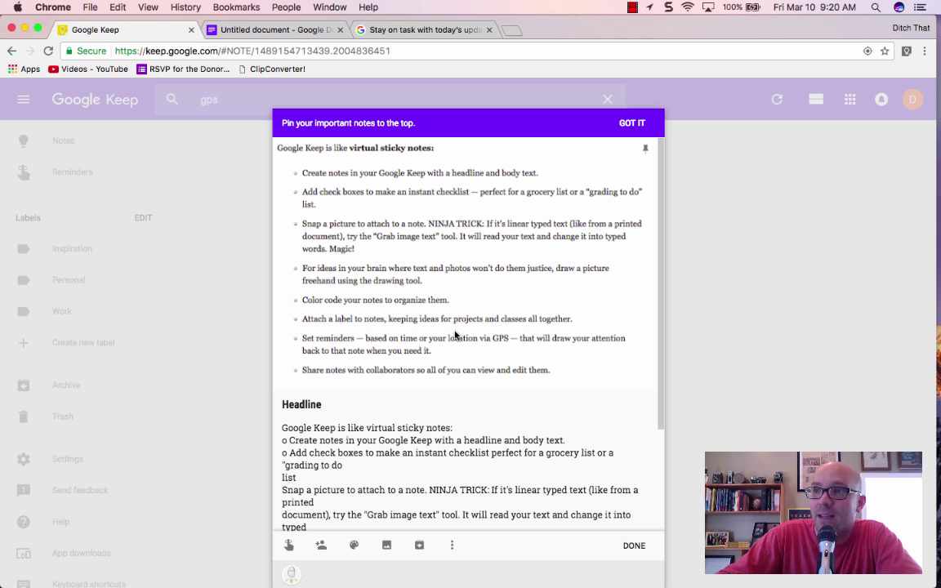
click(714, 400)
click(82, 135)
scroll(483, 399, down, 3)
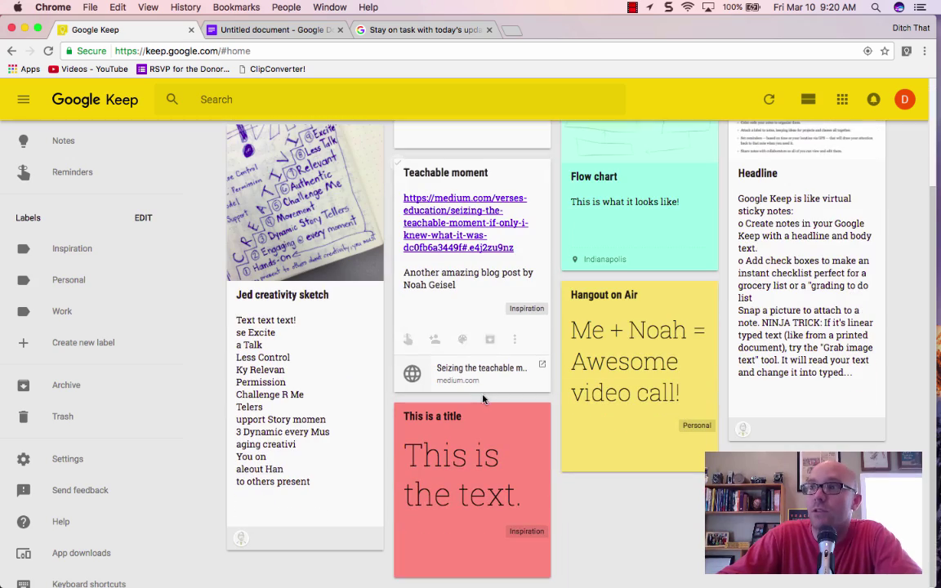